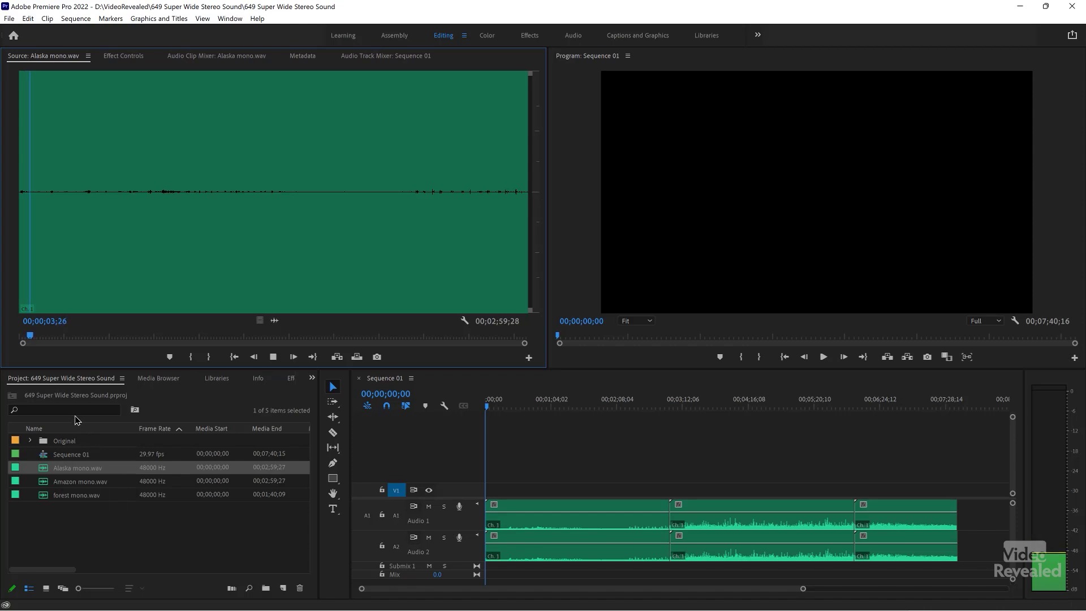
Step: Audition the Alaska and Amazon mono clips, leaving forest mono.wav playing in the Source Monitor
{"action": "left_click", "coordinate": [155, 194]}
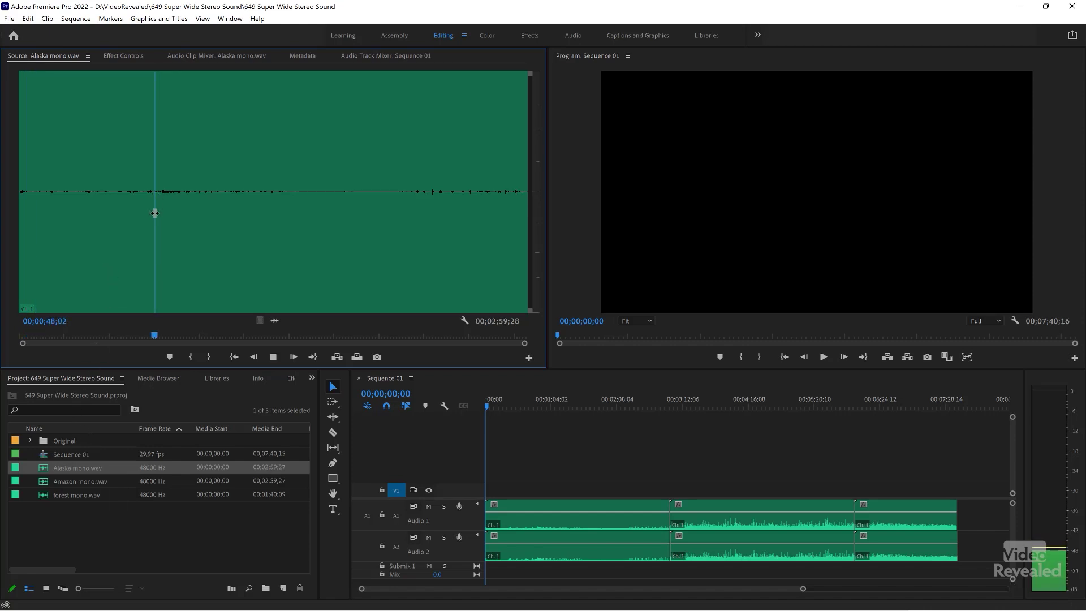
{"action": "double_click", "coordinate": [44, 482]}
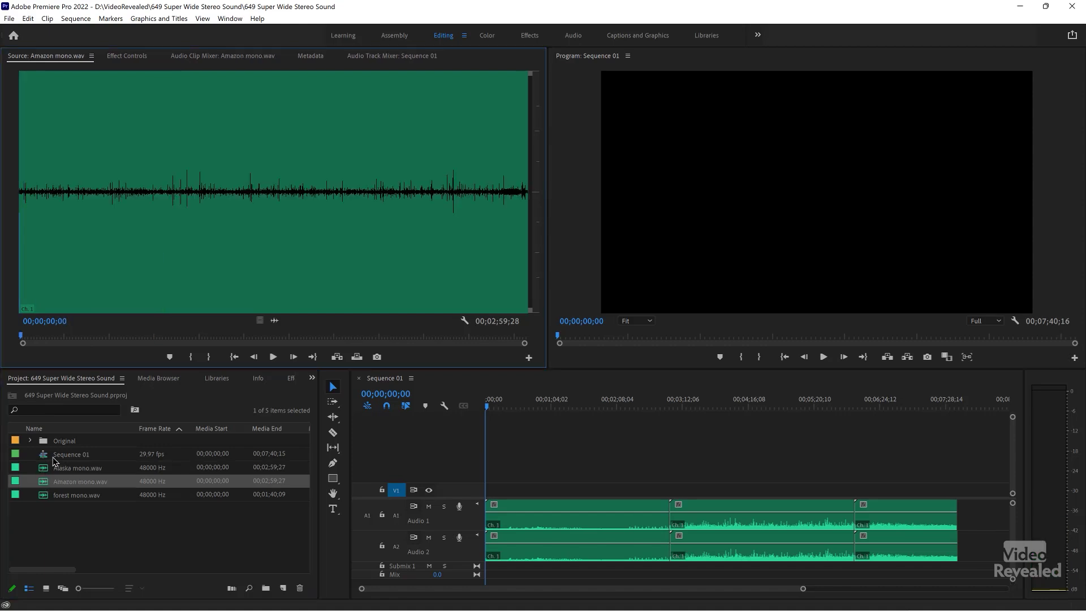
{"action": "key", "text": "space"}
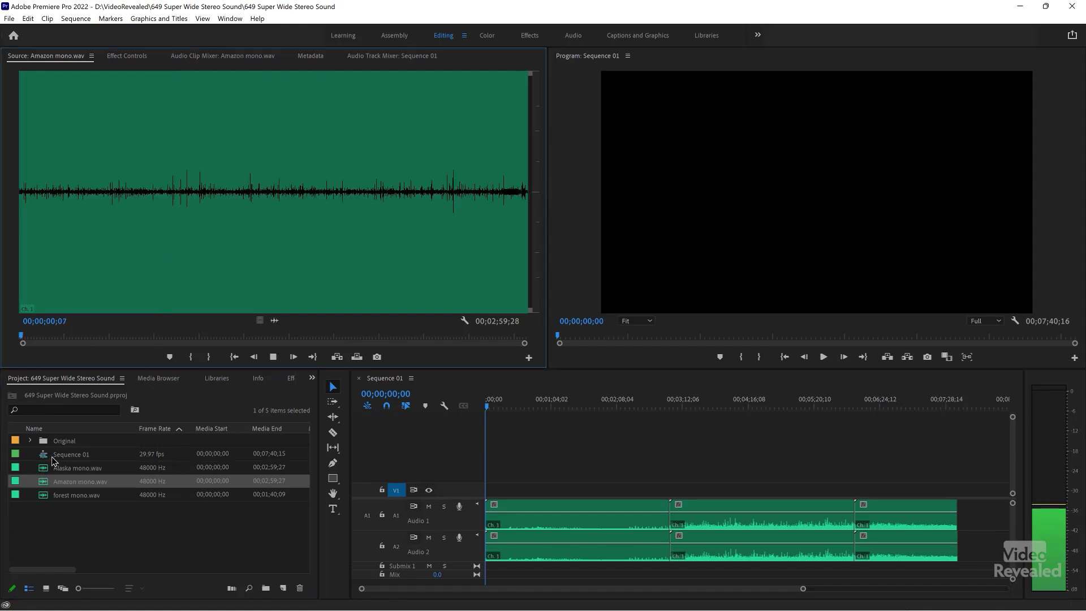
{"action": "double_click", "coordinate": [43, 495]}
{"action": "key", "text": "space"}
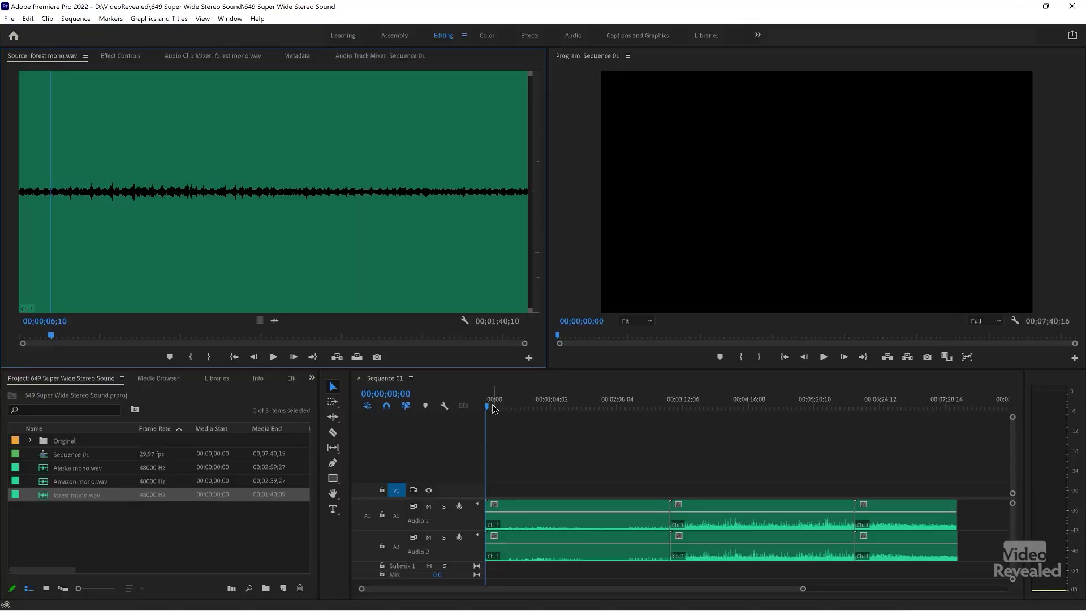
{"action": "left_click", "coordinate": [487, 407]}
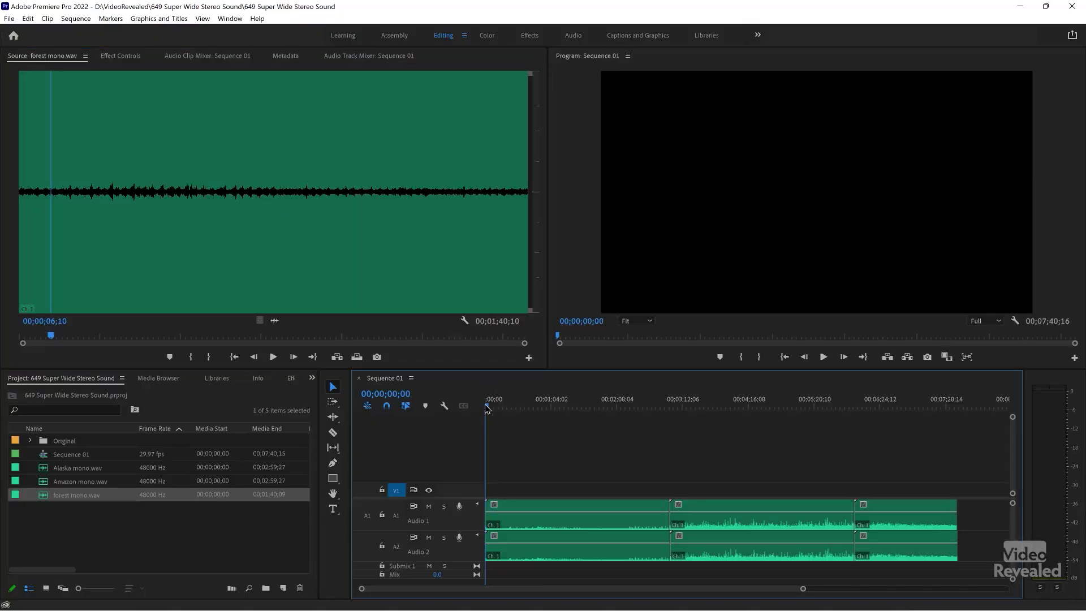
Step: Play Sequence 01 from about the 3- and 6-minute marks, then enlarge the audio track area
{"action": "key", "text": "space"}
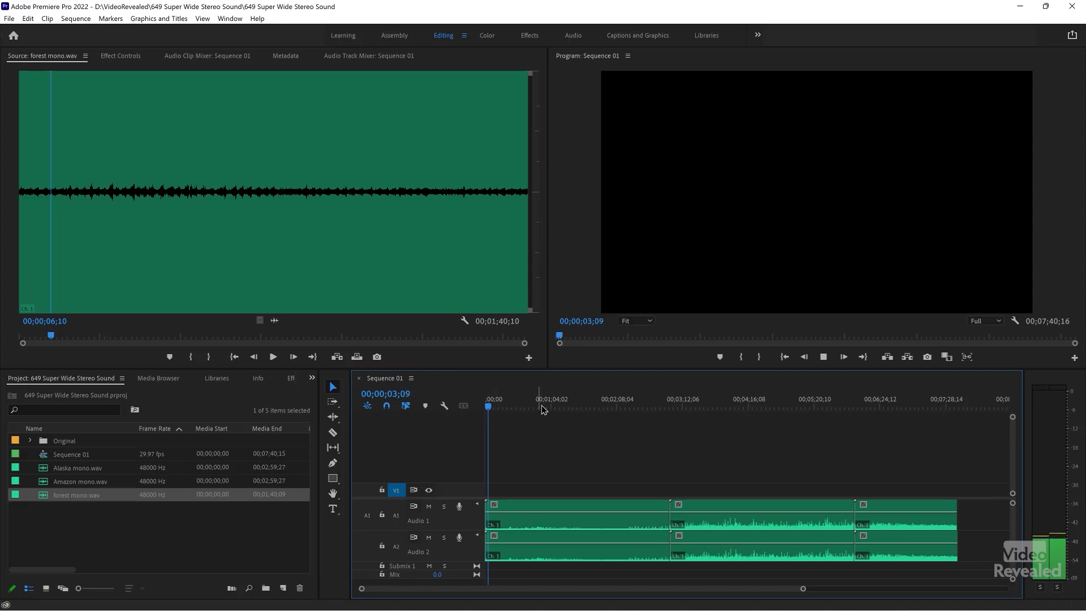
{"action": "left_click", "coordinate": [681, 405]}
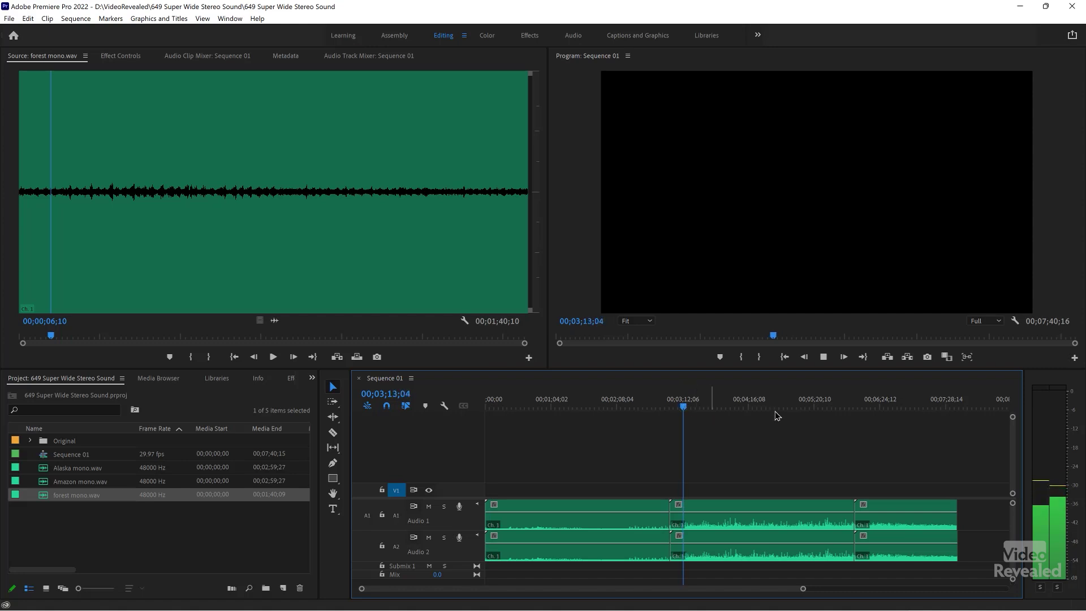
{"action": "left_click", "coordinate": [876, 406]}
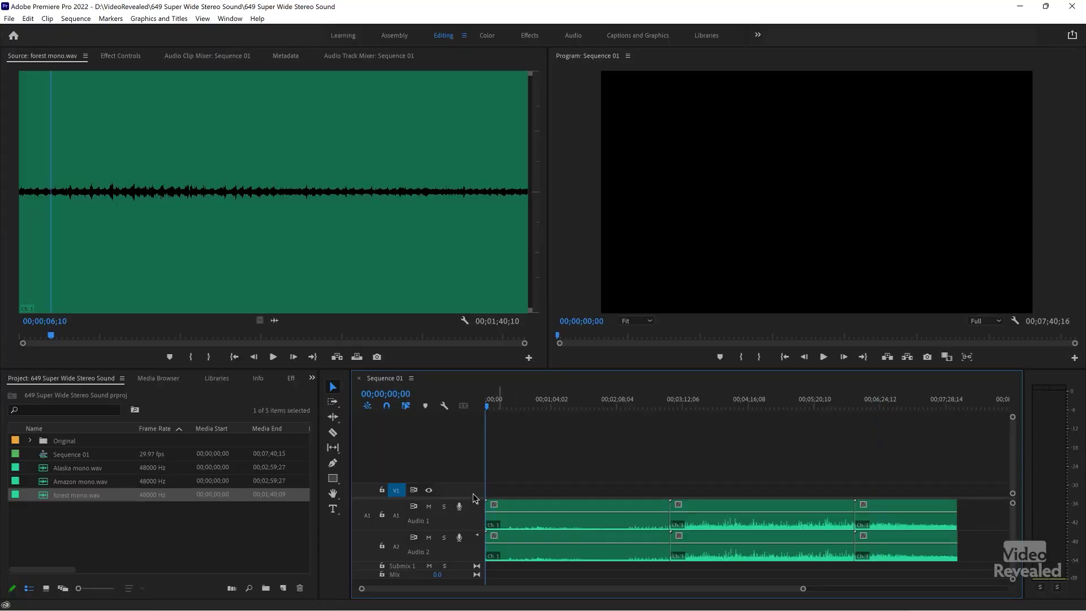
{"action": "left_click_drag", "start_coordinate": [471, 499], "coordinate": [470, 442]}
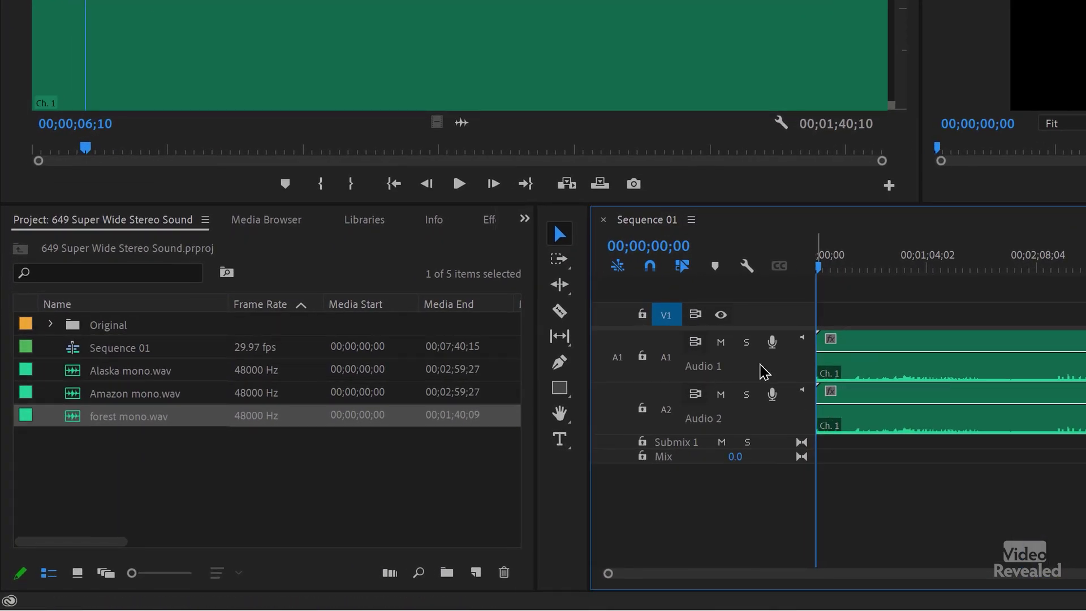
Step: Select the Audio 1 clip and Alaska mono.wav, then view the Audio 1 track options
{"action": "left_click", "coordinate": [845, 367]}
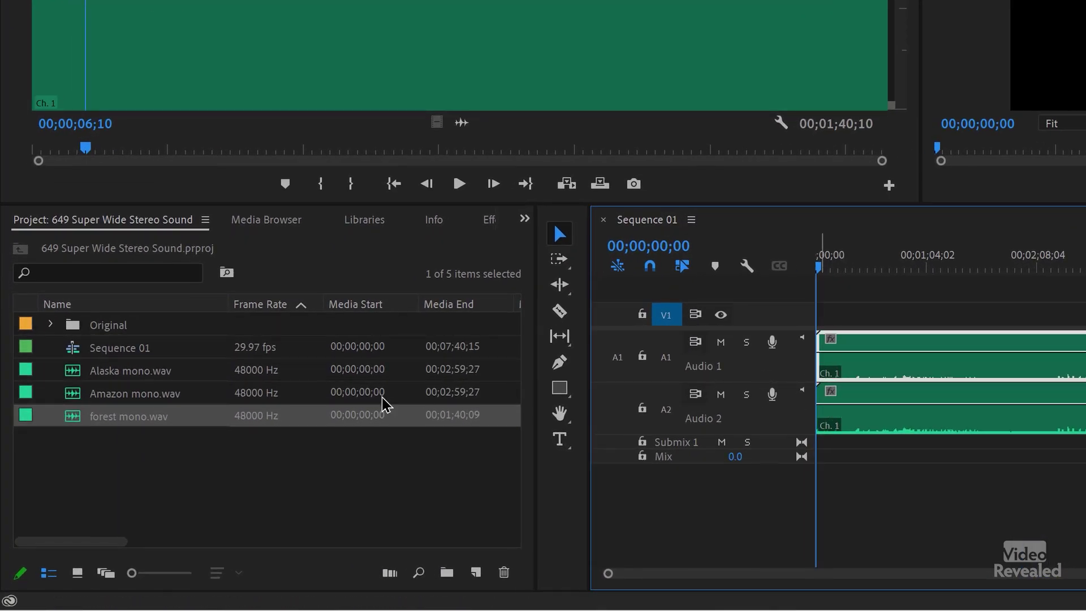
{"action": "left_click", "coordinate": [82, 376]}
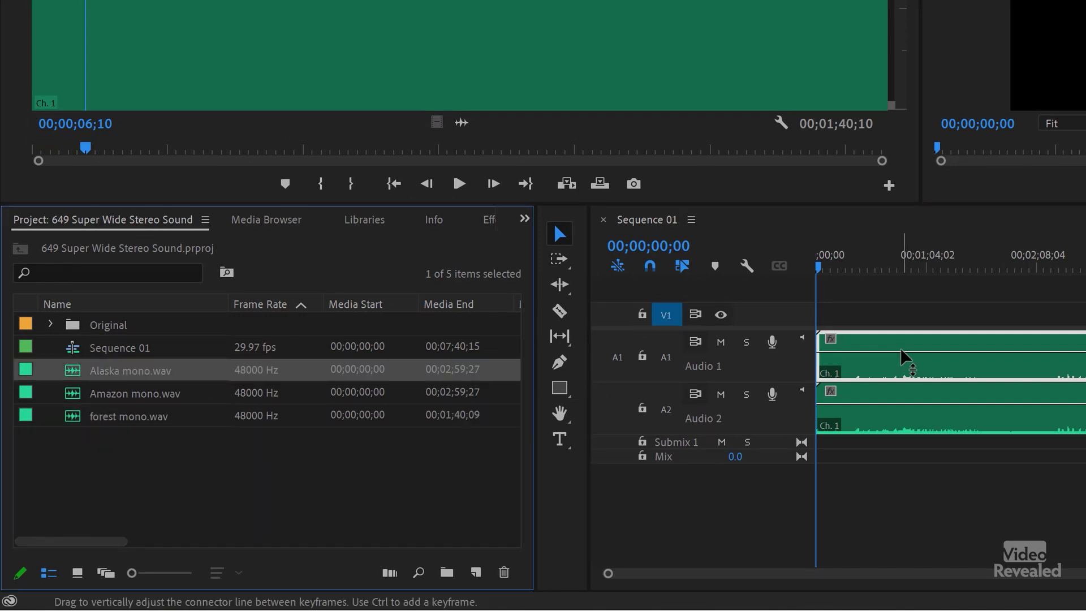
{"action": "left_click", "coordinate": [786, 368]}
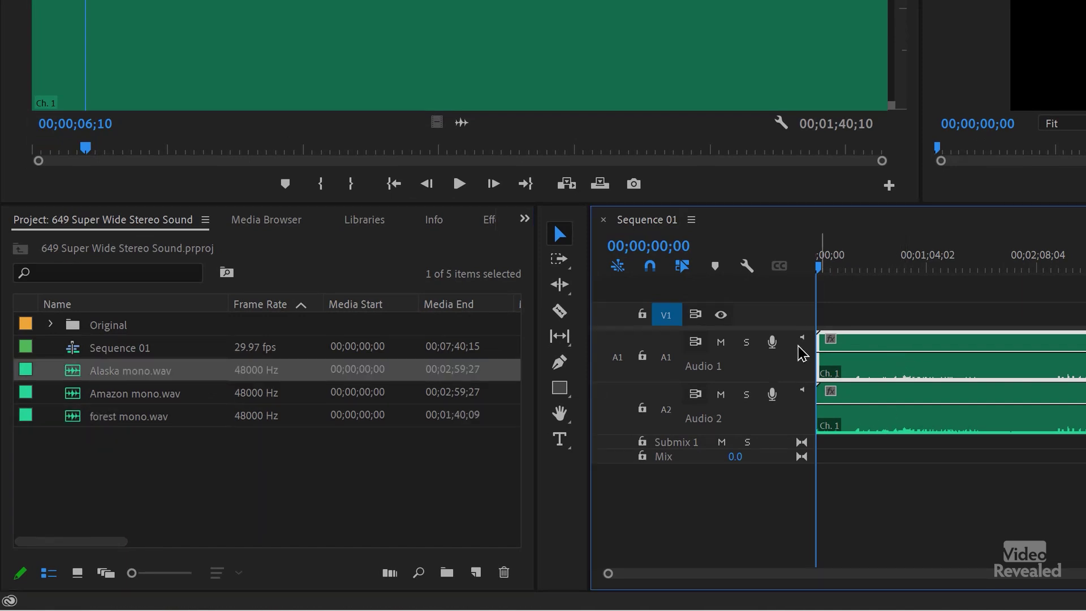
{"action": "right_click", "coordinate": [799, 360]}
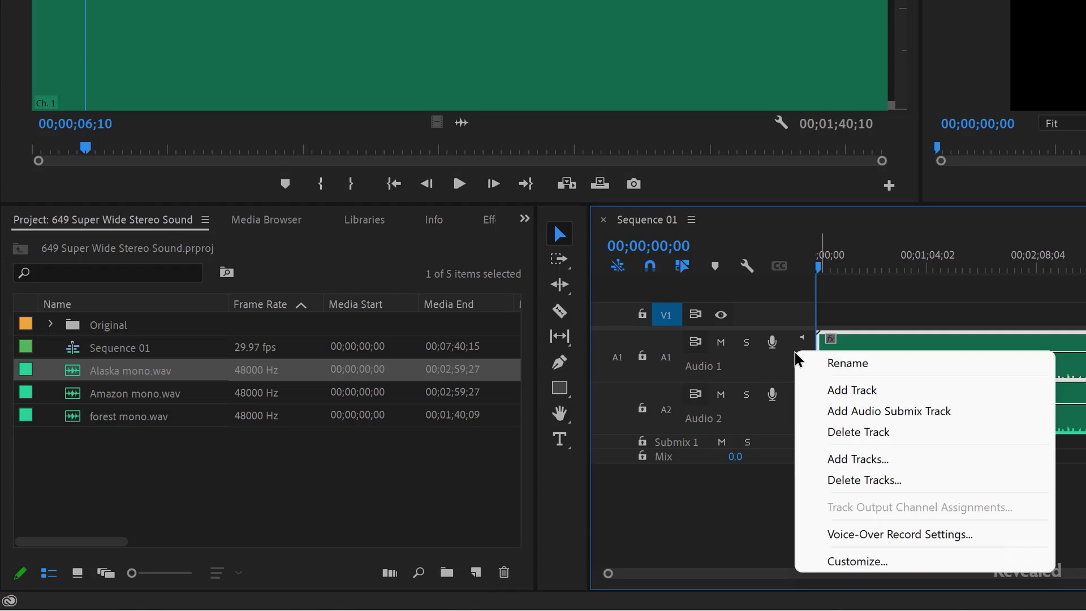
{"action": "left_click", "coordinate": [359, 499]}
Step: Drop Alaska mono.wav onto a new A3 track, then bring up Audio 1's add-track options
{"action": "left_click_drag", "start_coordinate": [70, 382], "coordinate": [799, 517]}
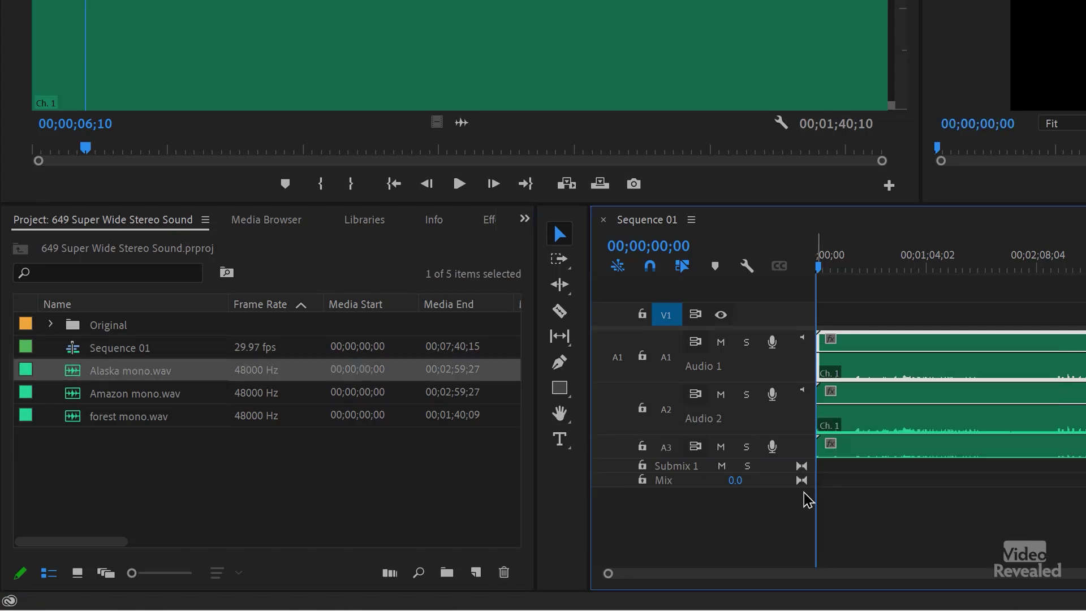
{"action": "right_click", "coordinate": [799, 448]}
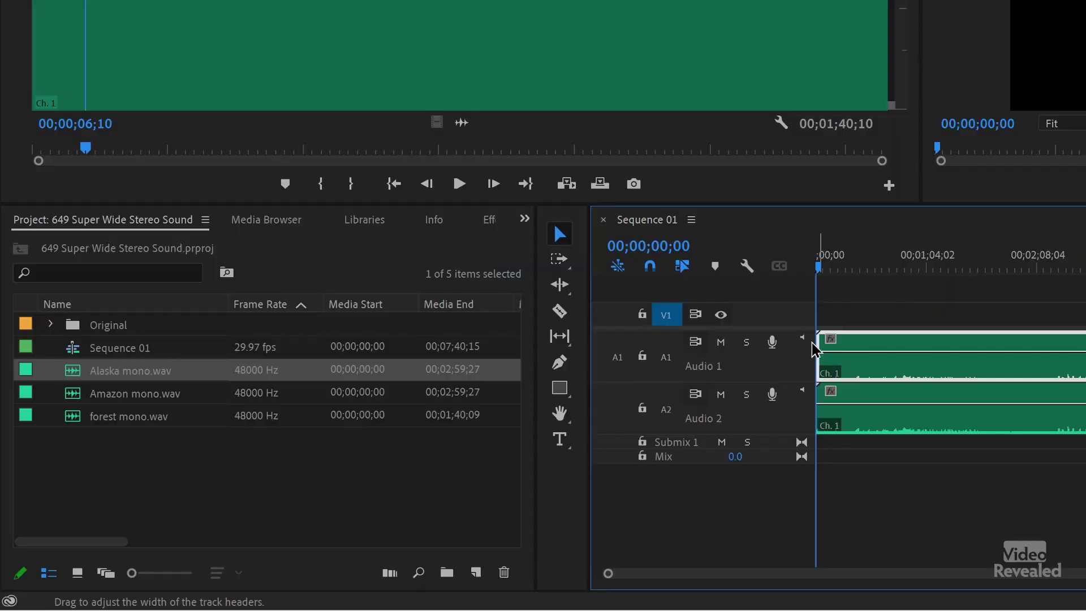
{"action": "right_click", "coordinate": [793, 355]}
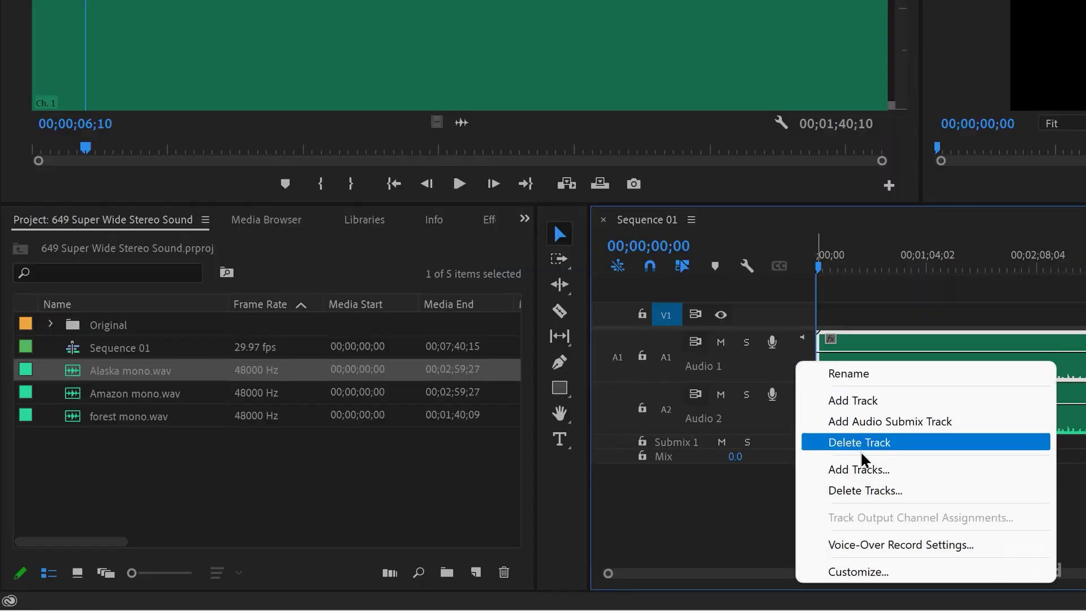
{"action": "left_click", "coordinate": [909, 473]}
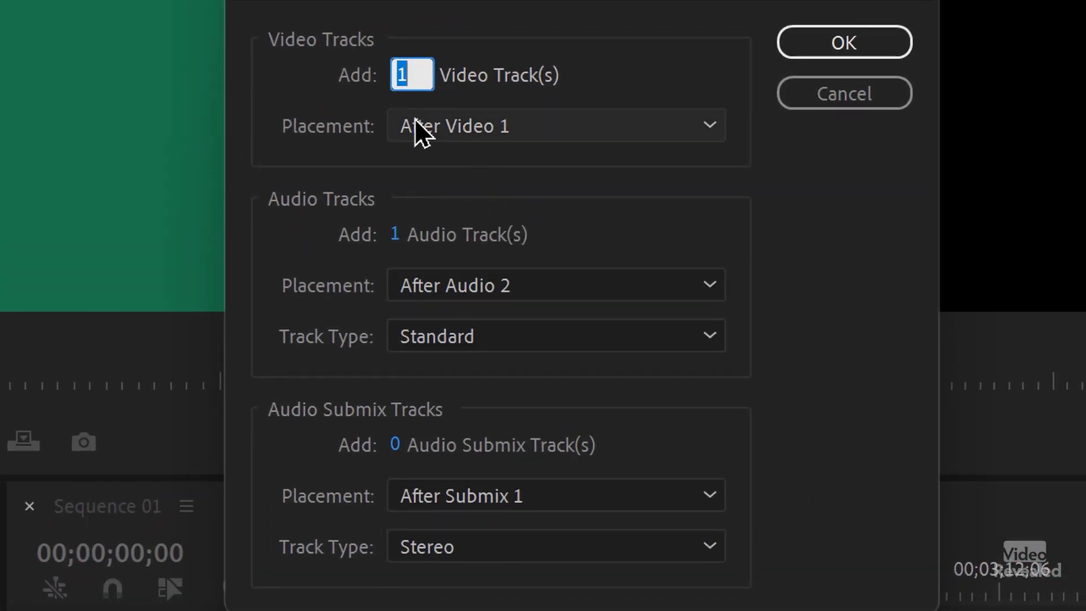
{"action": "type", "text": "0"}
{"action": "left_click", "coordinate": [535, 342]}
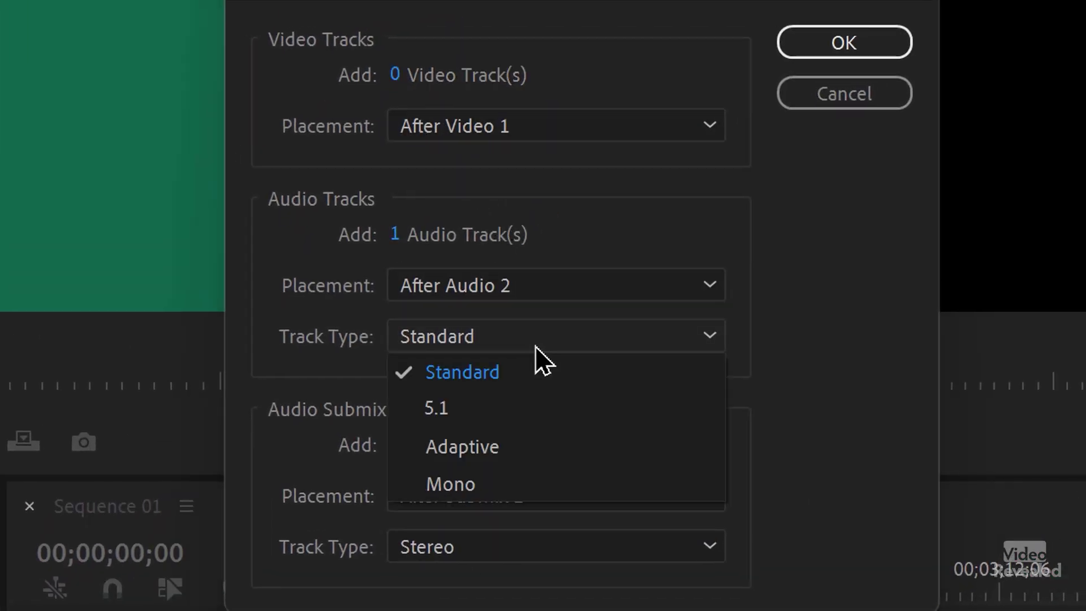
{"action": "left_click", "coordinate": [512, 484]}
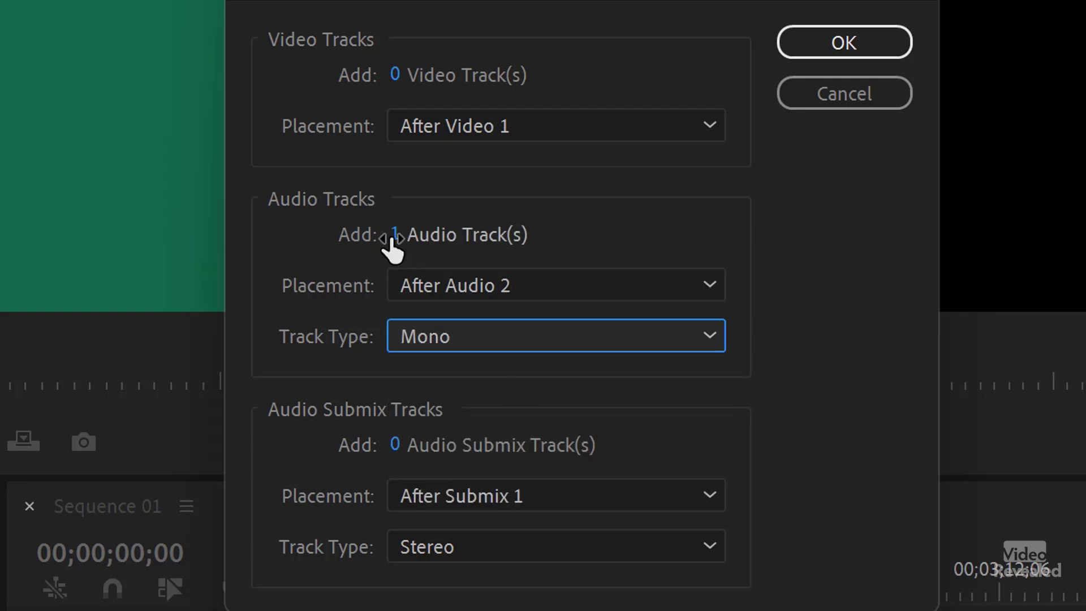
{"action": "left_click", "coordinate": [392, 234]}
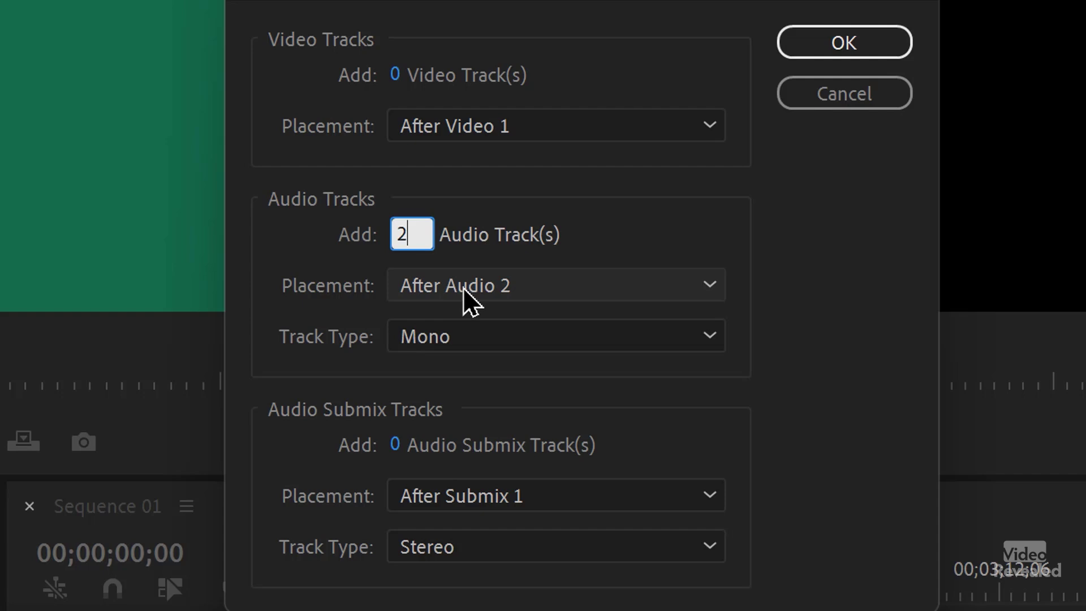
{"action": "left_click", "coordinate": [465, 289]}
{"action": "left_click", "coordinate": [495, 322]}
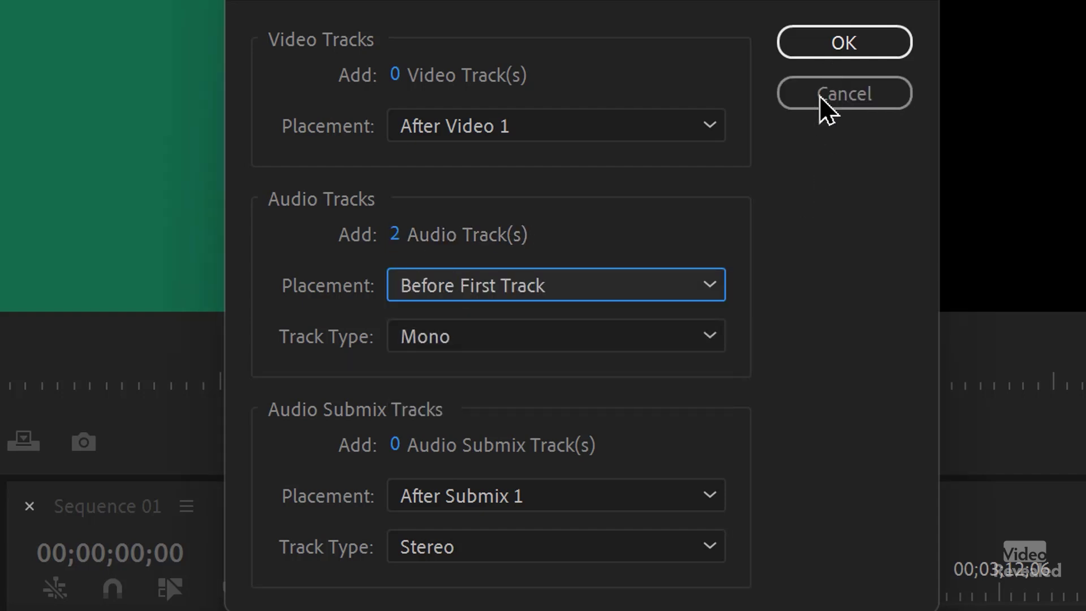
{"action": "left_click", "coordinate": [791, 107]}
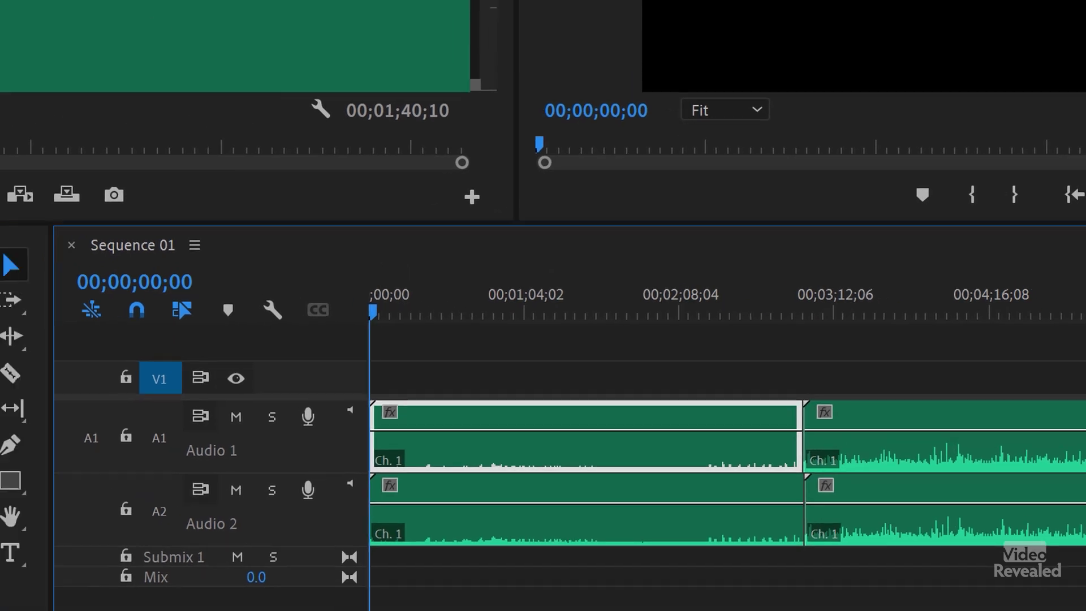
{"action": "left_click", "coordinate": [449, 13]}
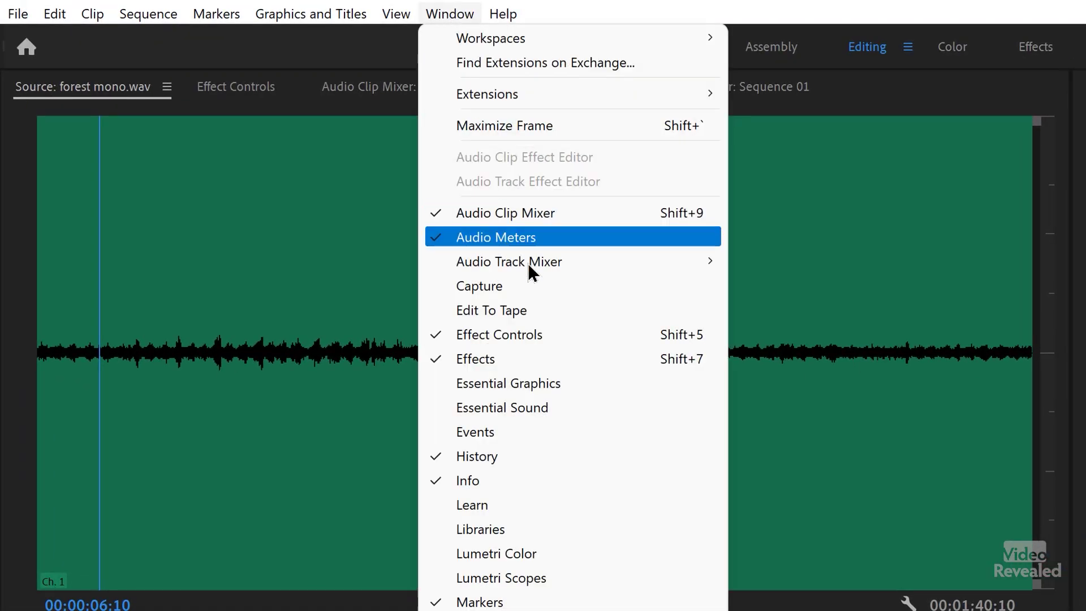
Step: Open the Audio Track Mixer with sends hidden and play the sequence with Submix 1 muted
{"action": "mouse_move", "coordinate": [531, 264]}
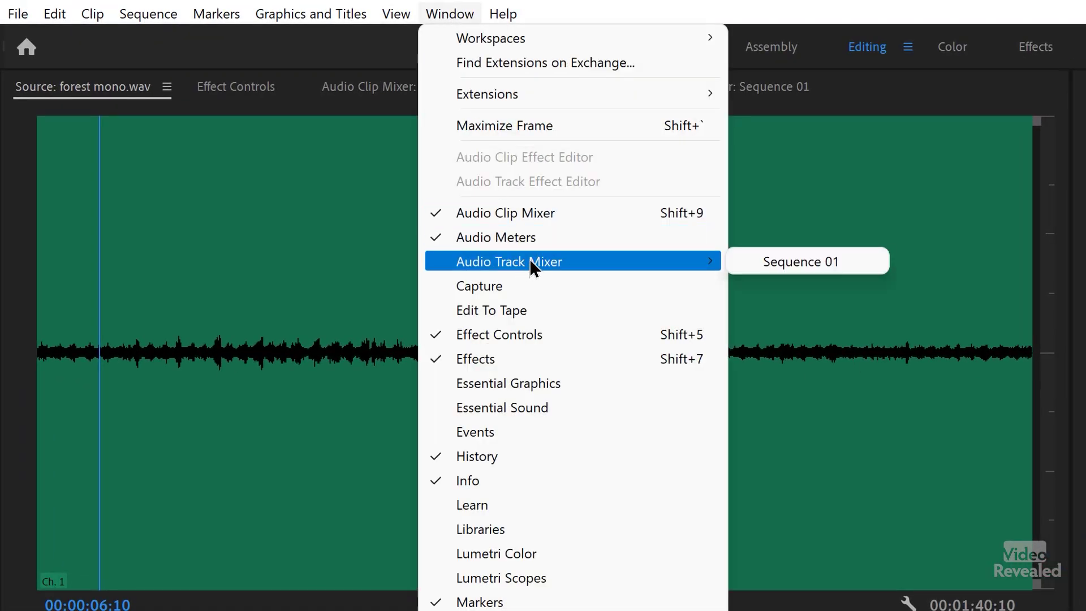
{"action": "left_click", "coordinate": [770, 263]}
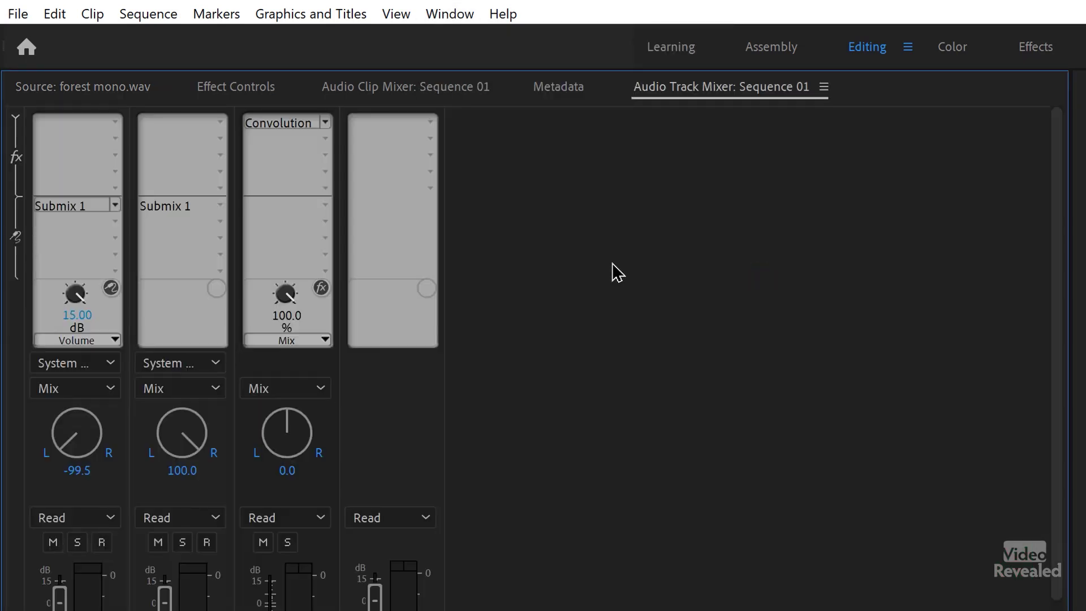
{"action": "left_click", "coordinate": [15, 120]}
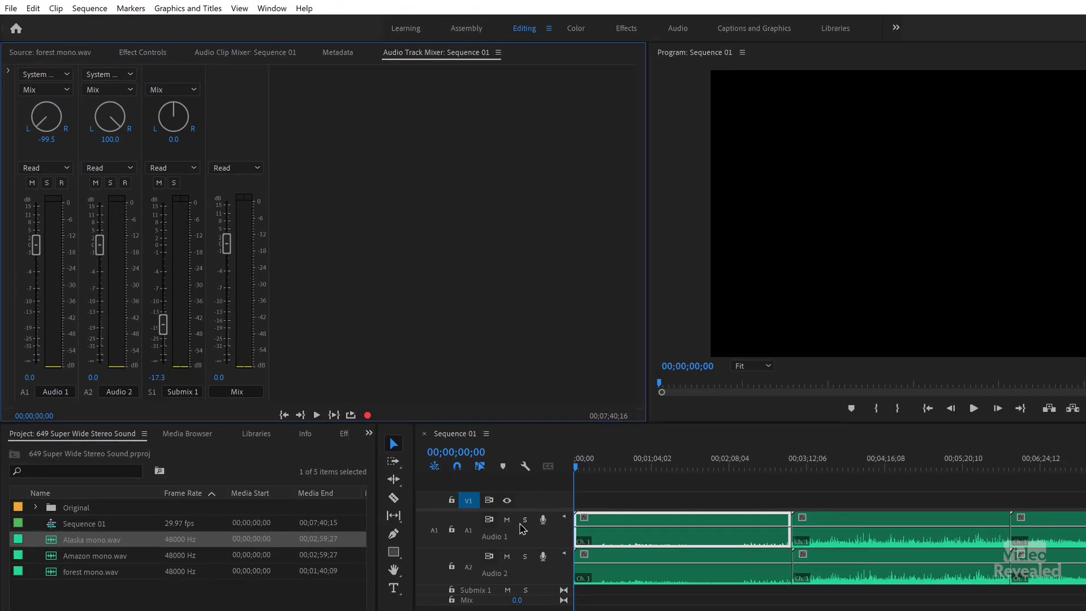
{"action": "left_click", "coordinate": [526, 526]}
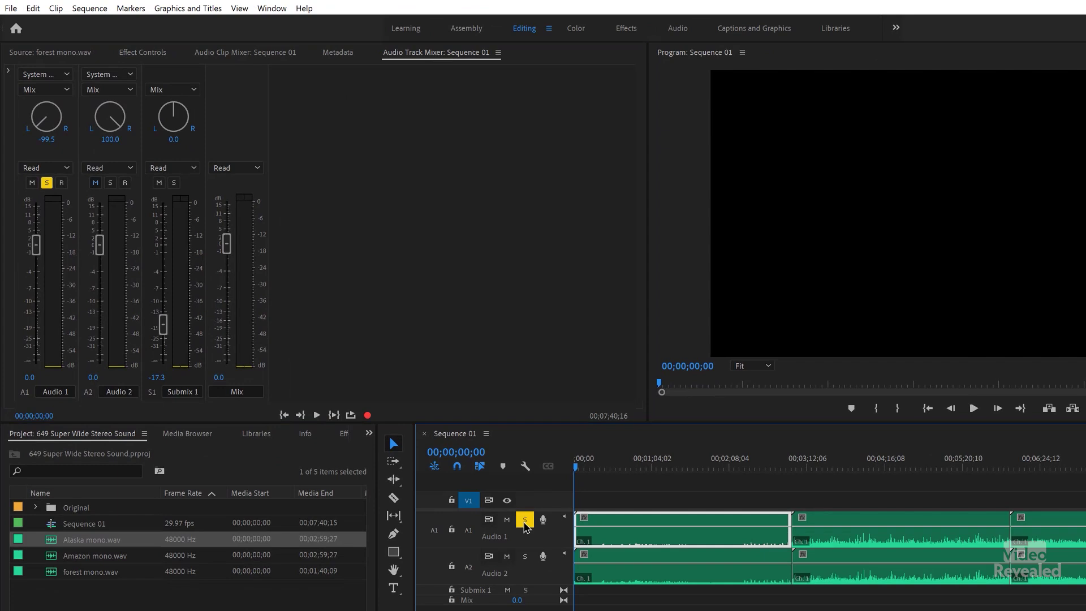
{"action": "key", "text": "space"}
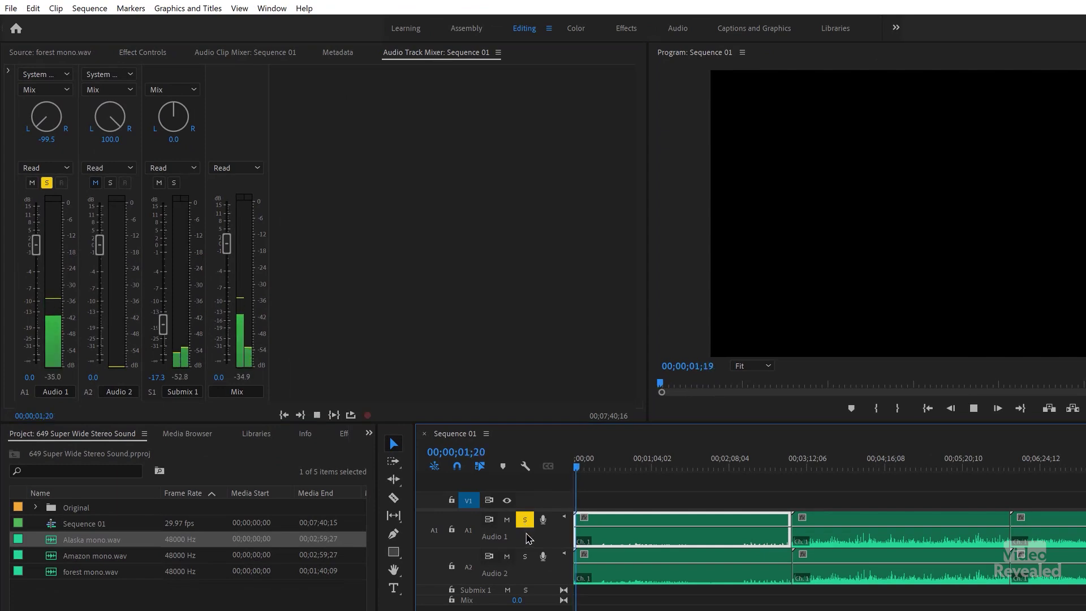
{"action": "key", "text": "space"}
{"action": "left_click", "coordinate": [159, 183]}
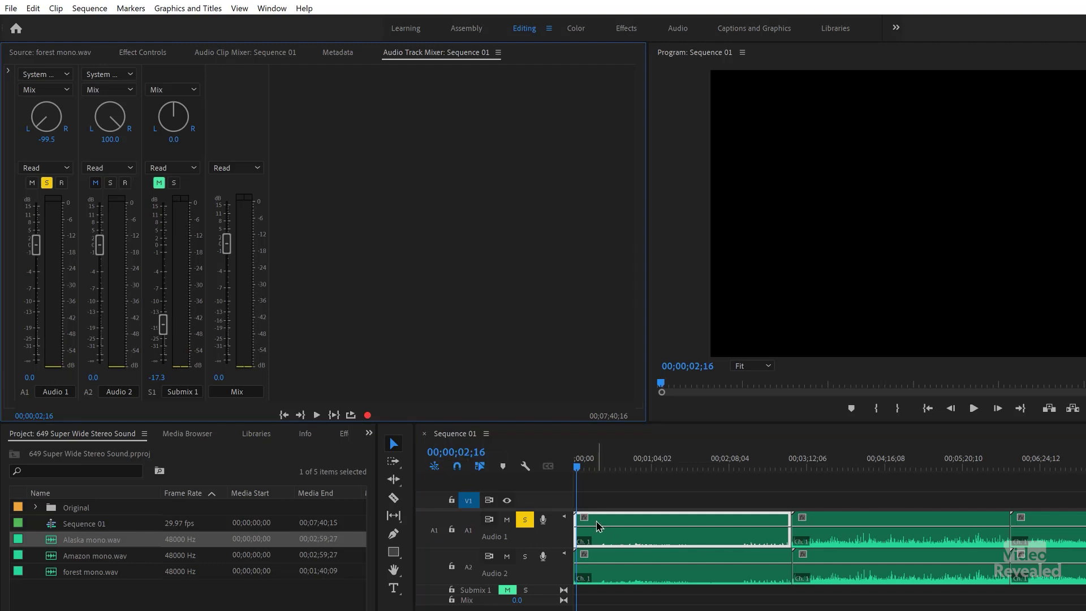
{"action": "key", "text": "space"}
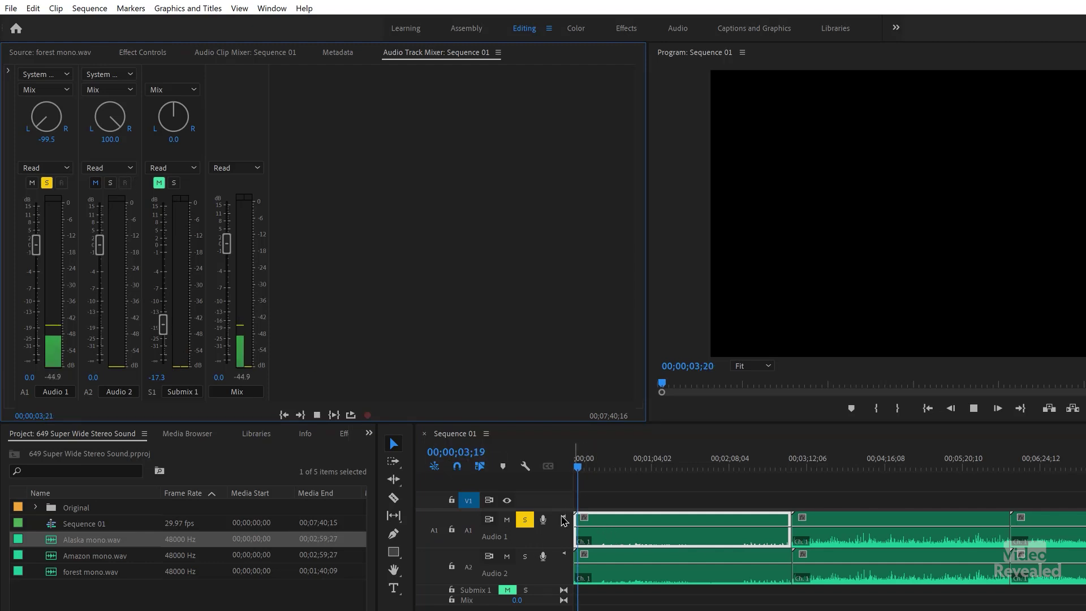
{"action": "key", "text": "space"}
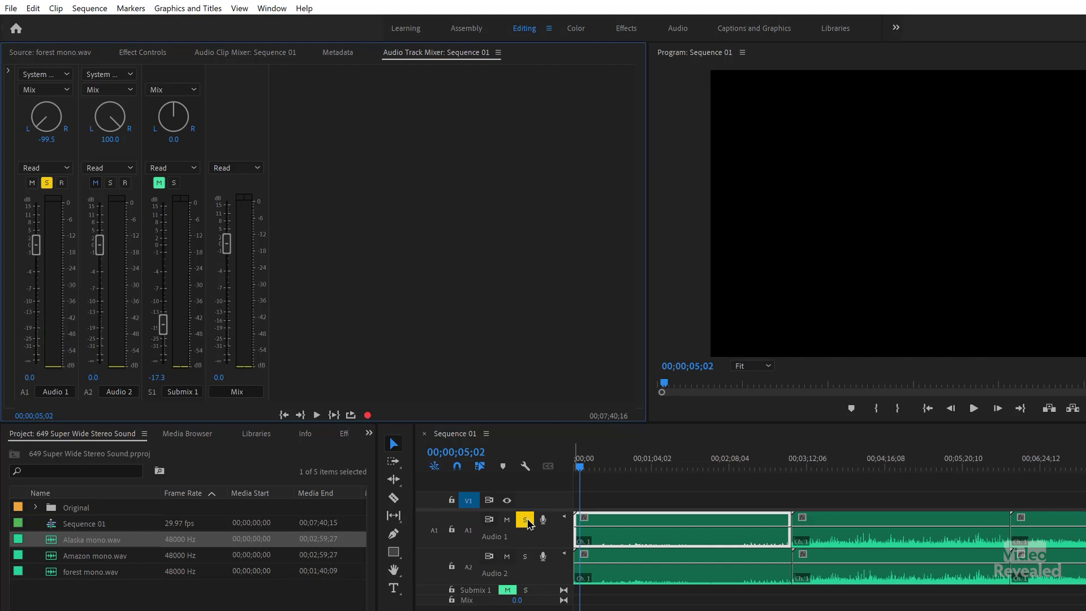
Step: Unsolo Audio 1 and solo Audio 2 to hear it alone
{"action": "left_click", "coordinate": [525, 556]}
{"action": "left_click", "coordinate": [526, 520]}
{"action": "key", "text": "space"}
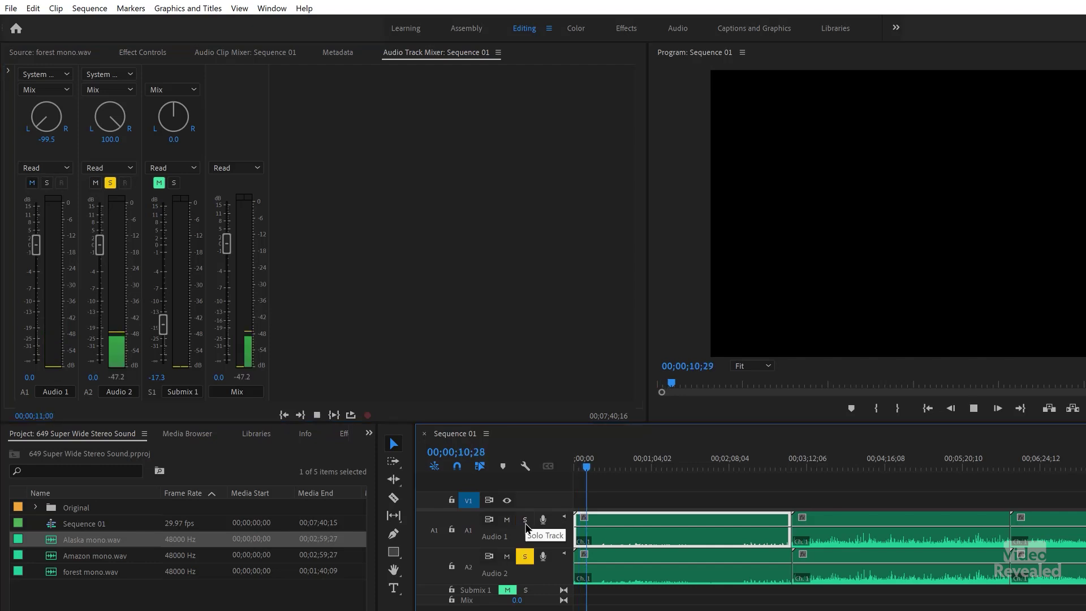
{"action": "key", "text": "space"}
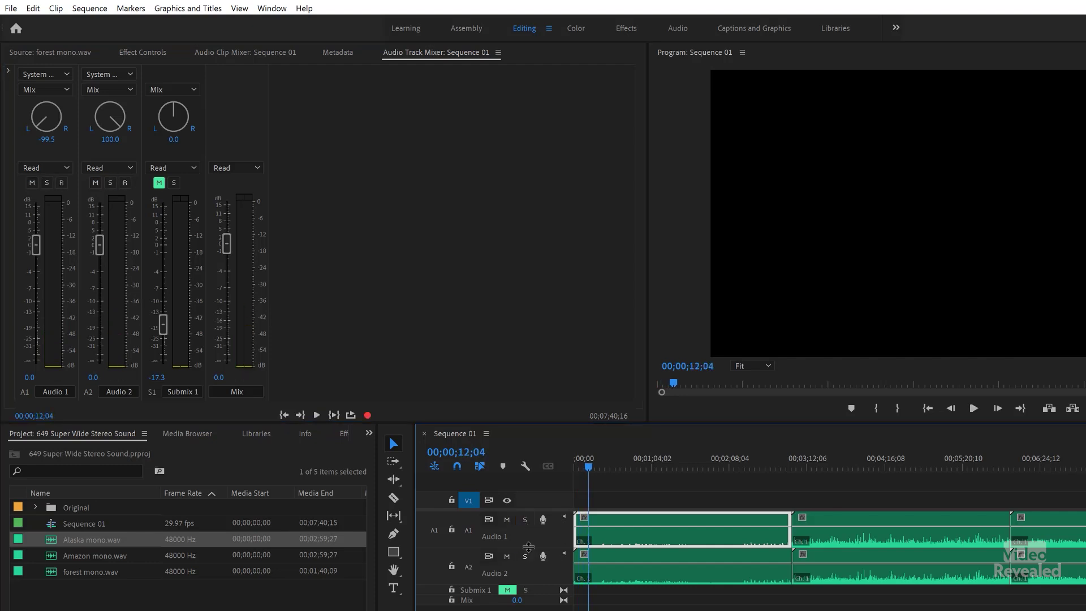
{"action": "key", "text": "space"}
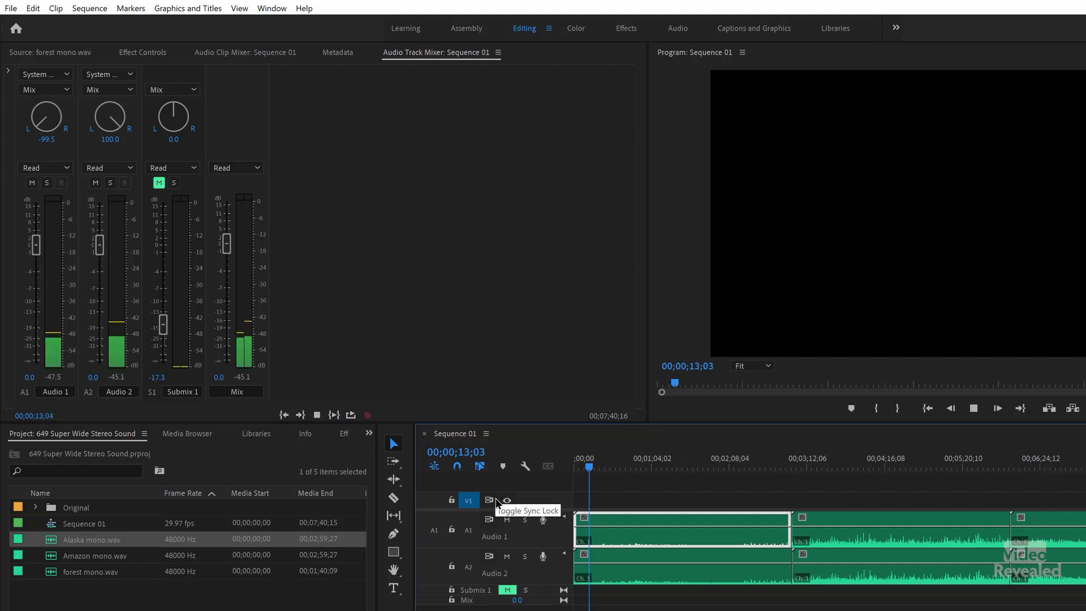
{"action": "key", "text": "space"}
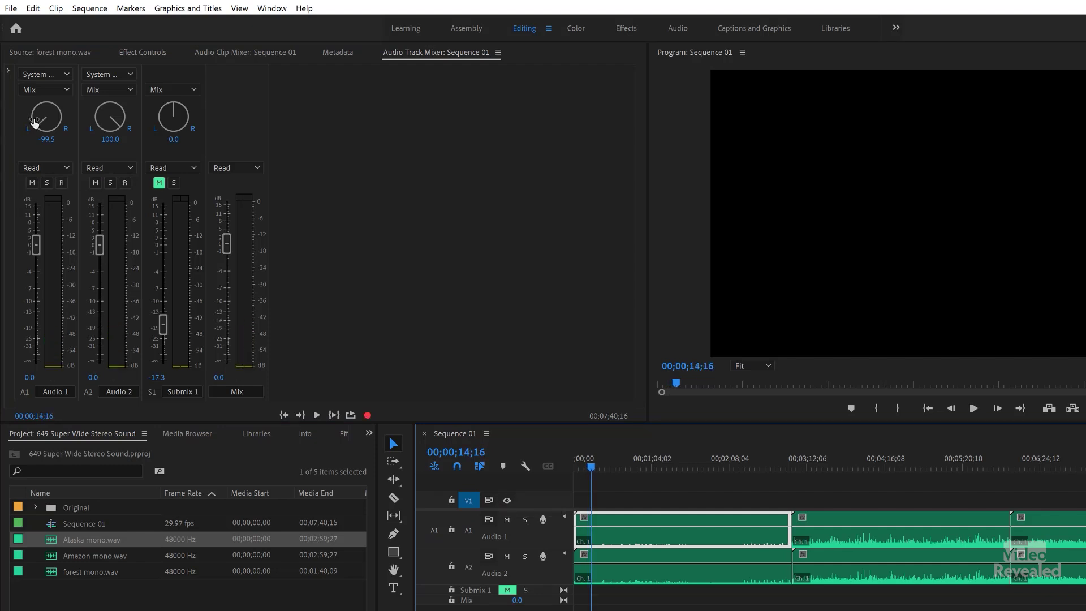
Step: Try the Audio 1 pan around hard left (-100.0) during playback, then edit its value directly
{"action": "left_click_drag", "start_coordinate": [40, 121], "coordinate": [41, 117]}
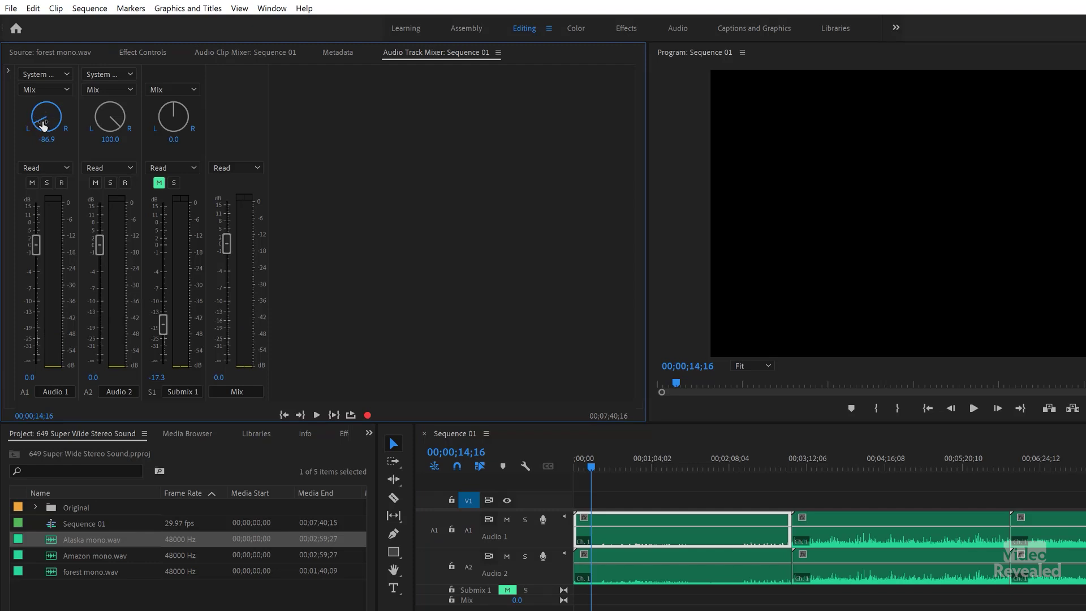
{"action": "key", "text": "space"}
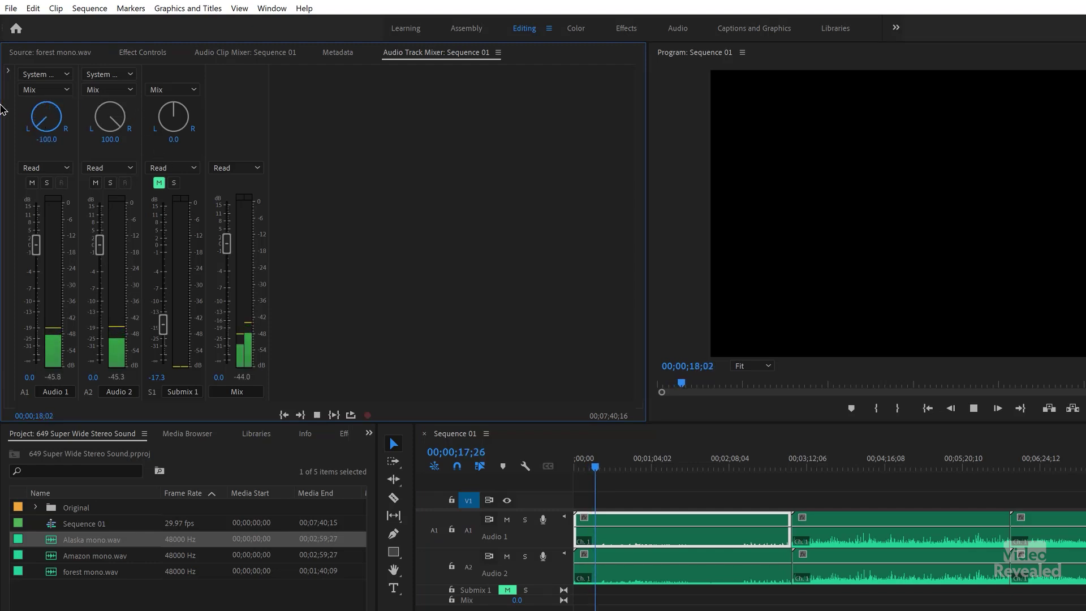
{"action": "left_click_drag", "start_coordinate": [11, 125], "coordinate": [2, 154]}
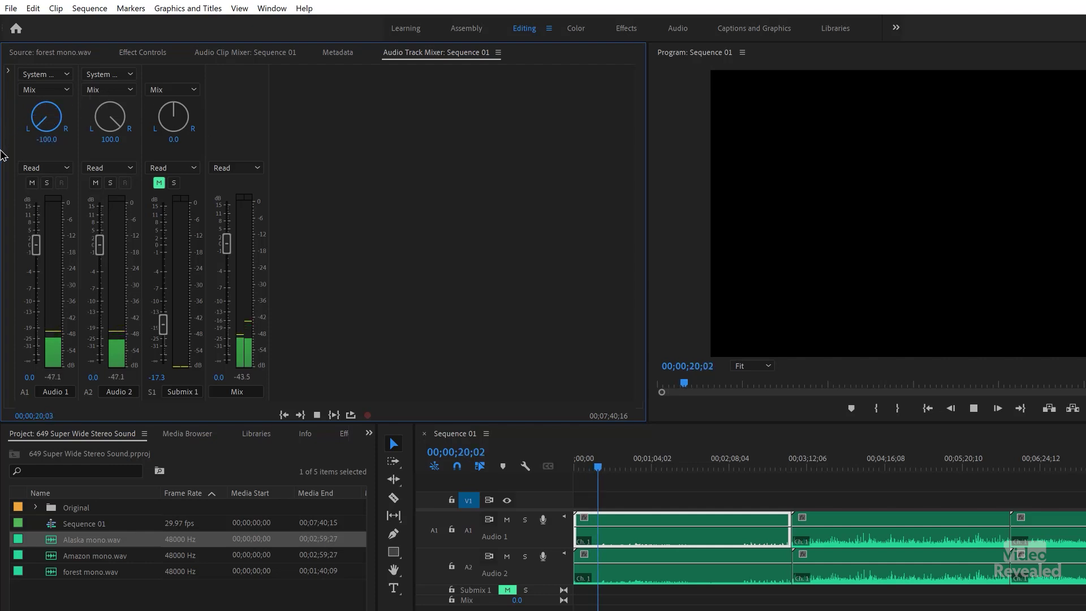
{"action": "left_click", "coordinate": [835, 462]}
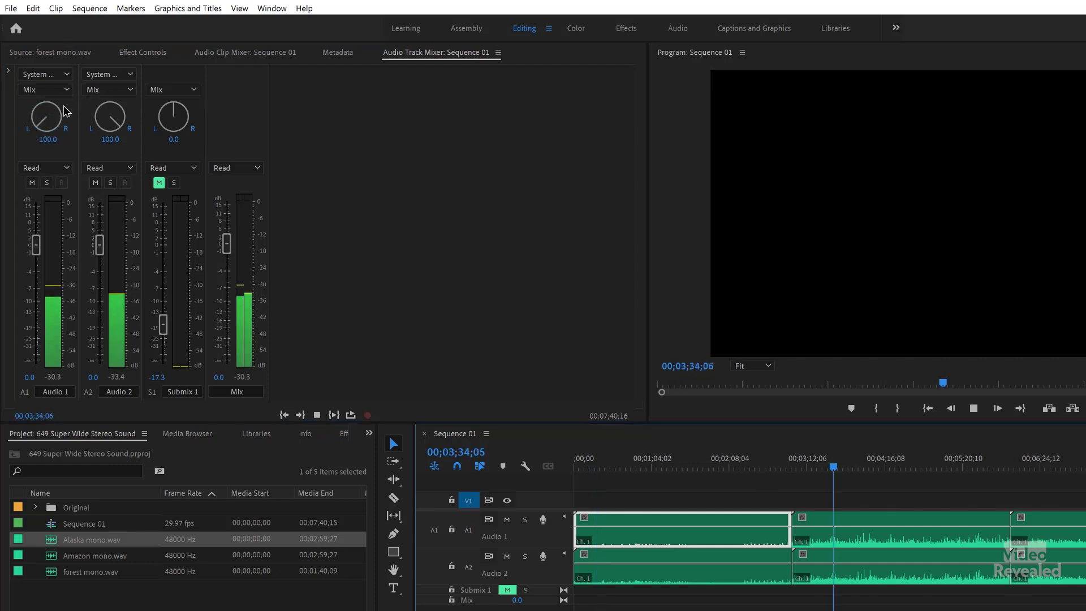
{"action": "left_click_drag", "start_coordinate": [47, 116], "coordinate": [48, 112]}
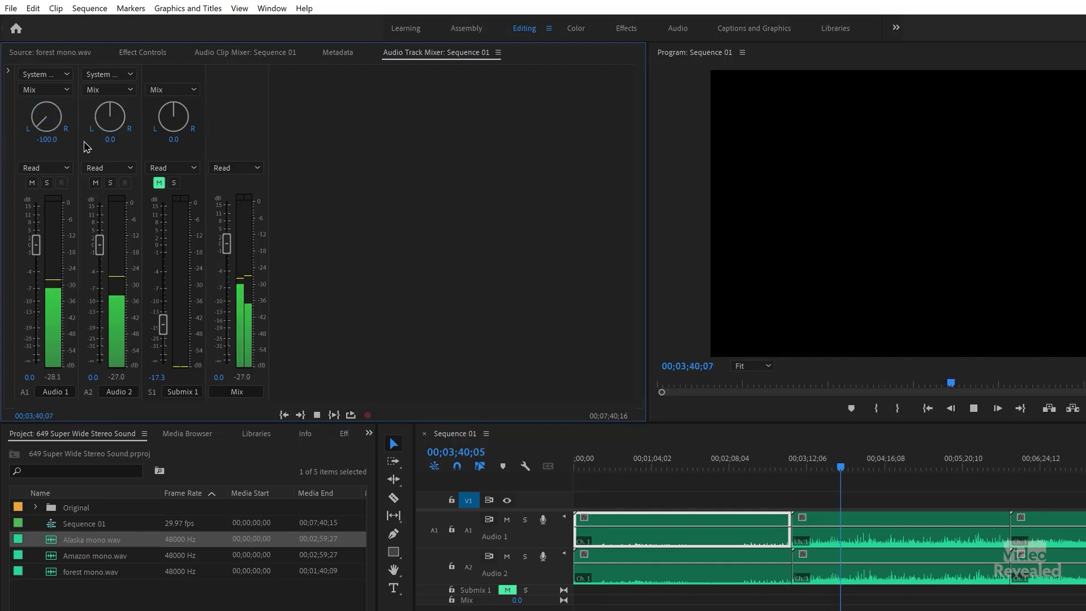
{"action": "left_click", "coordinate": [53, 141]}
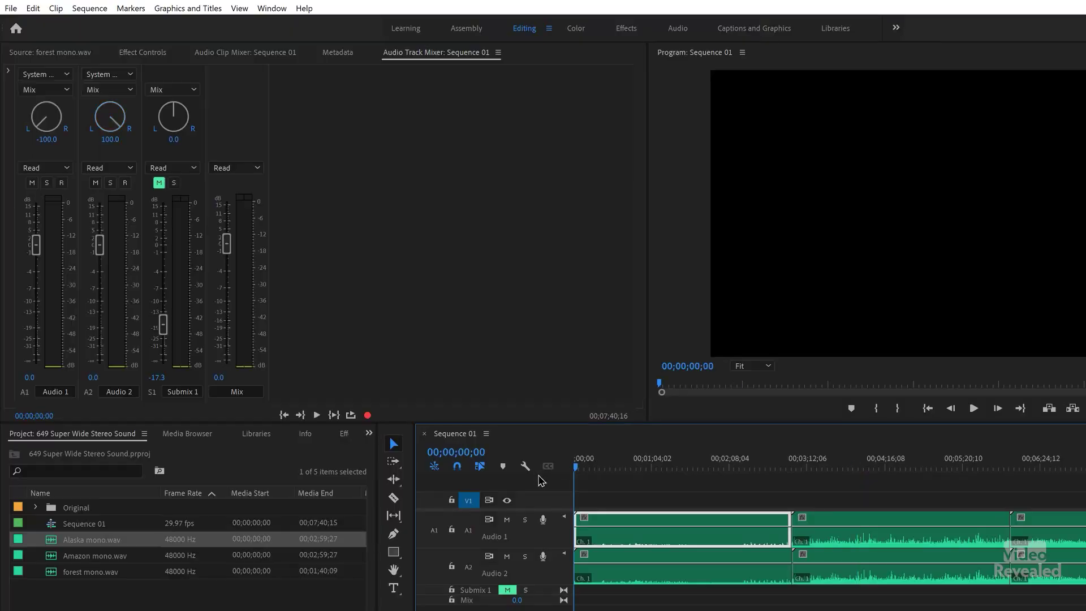
Step: Zoom the timeline in with =
{"action": "key", "text": "equal"}
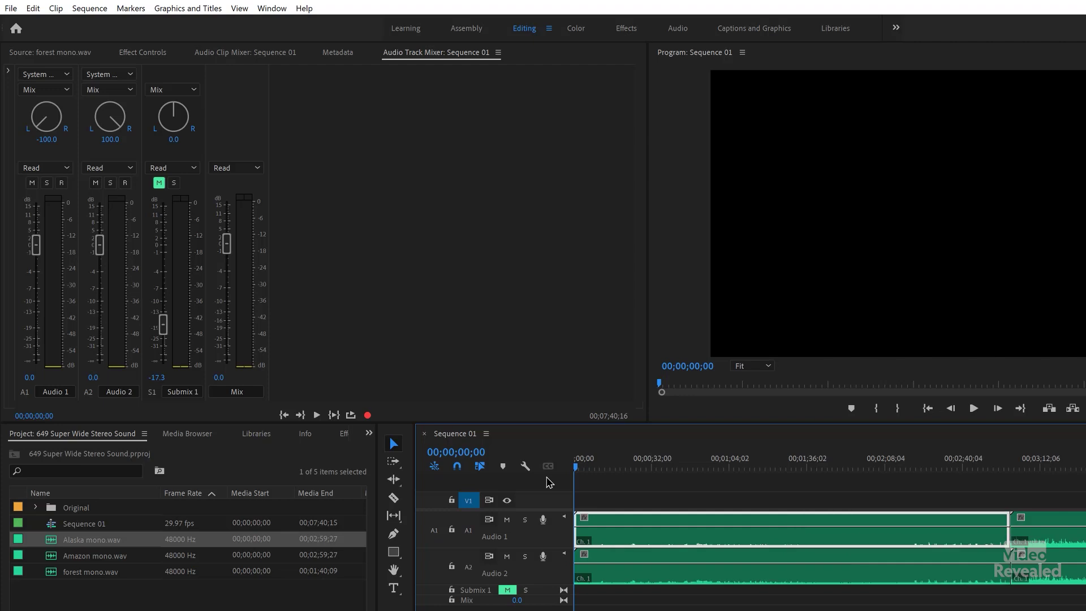
Step: Move the Audio 2 clip to the sequence start and play from the beginning to check alignment
{"action": "key", "text": "equal"}
{"action": "key", "text": "equal"}
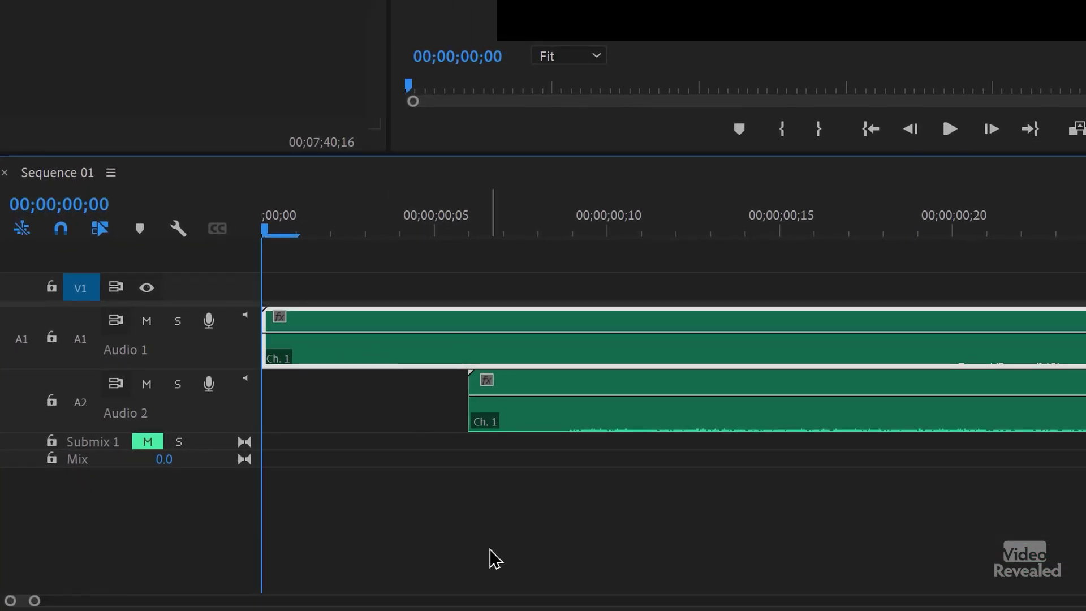
{"action": "left_click", "coordinate": [495, 559]}
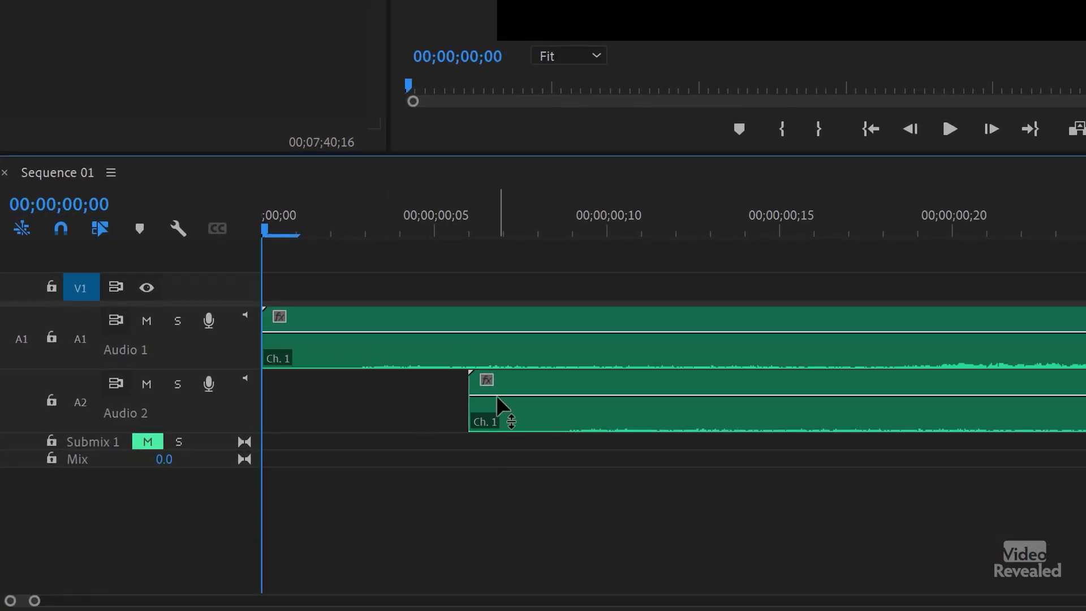
{"action": "left_click", "coordinate": [507, 392]}
{"action": "left_click_drag", "start_coordinate": [506, 392], "coordinate": [264, 400]}
{"action": "left_click", "coordinate": [331, 231]}
{"action": "key", "text": "space"}
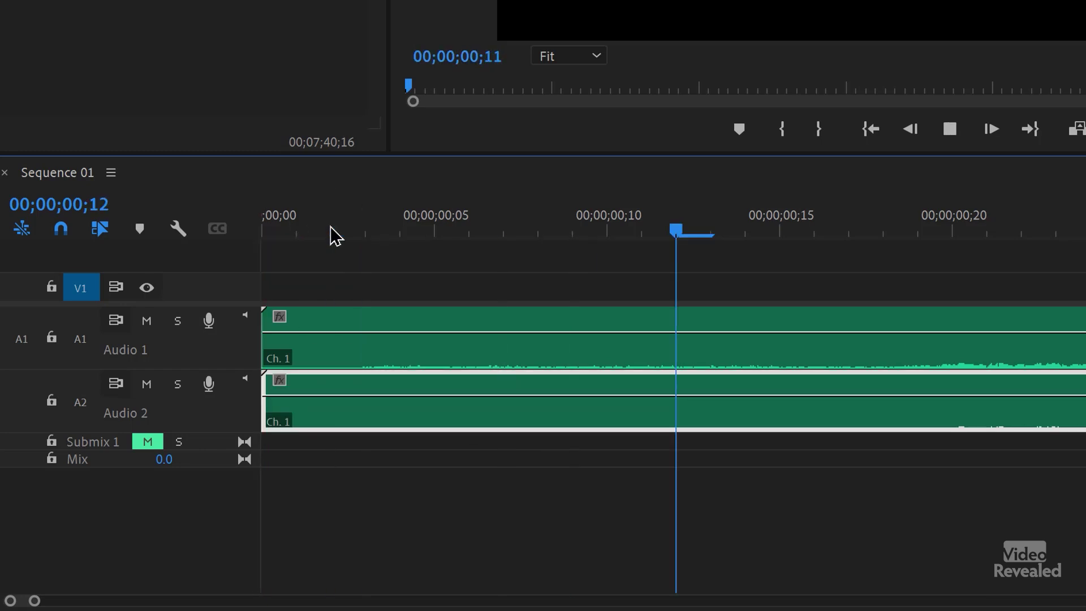
{"action": "key", "text": "space"}
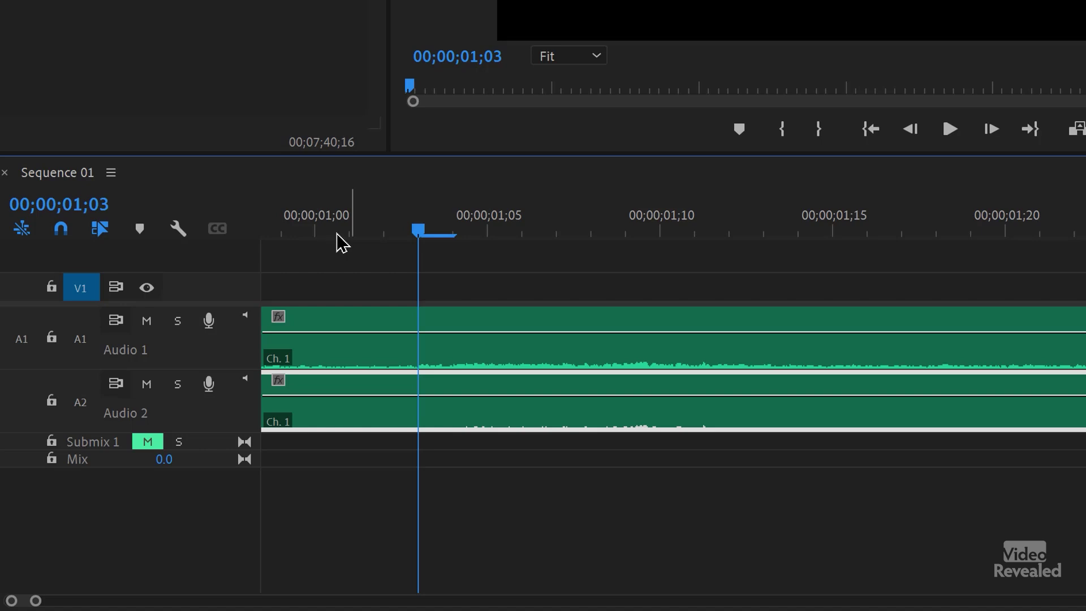
Step: Shift the Audio 2 clip a few frames later and play back to hear the offset
{"action": "scroll", "coordinate": [341, 253], "scroll_direction": "up", "scroll_amount": 5}
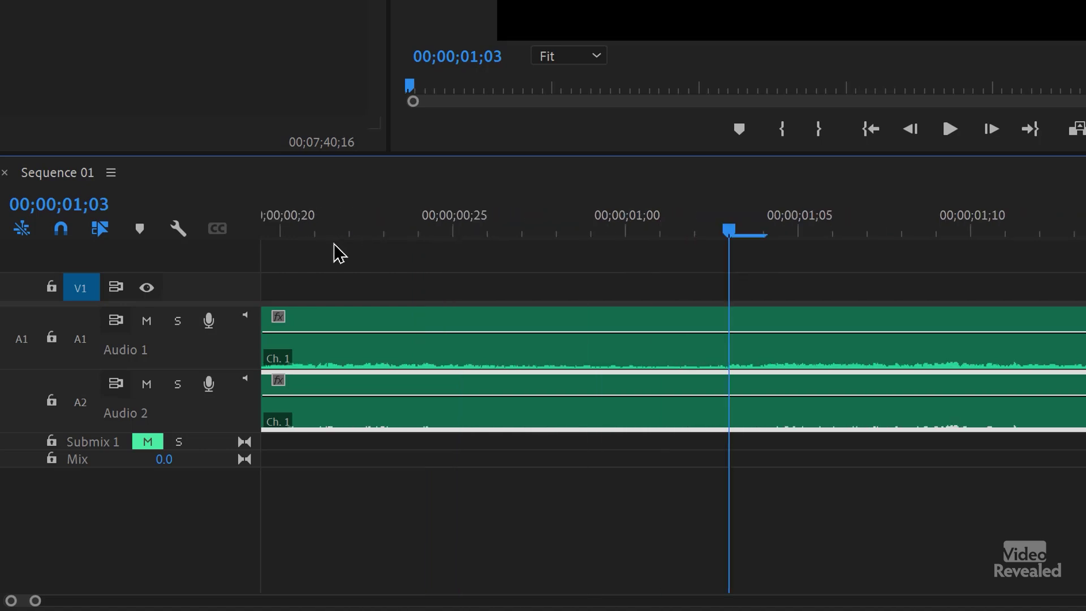
{"action": "scroll", "coordinate": [339, 253], "scroll_direction": "up", "scroll_amount": 10}
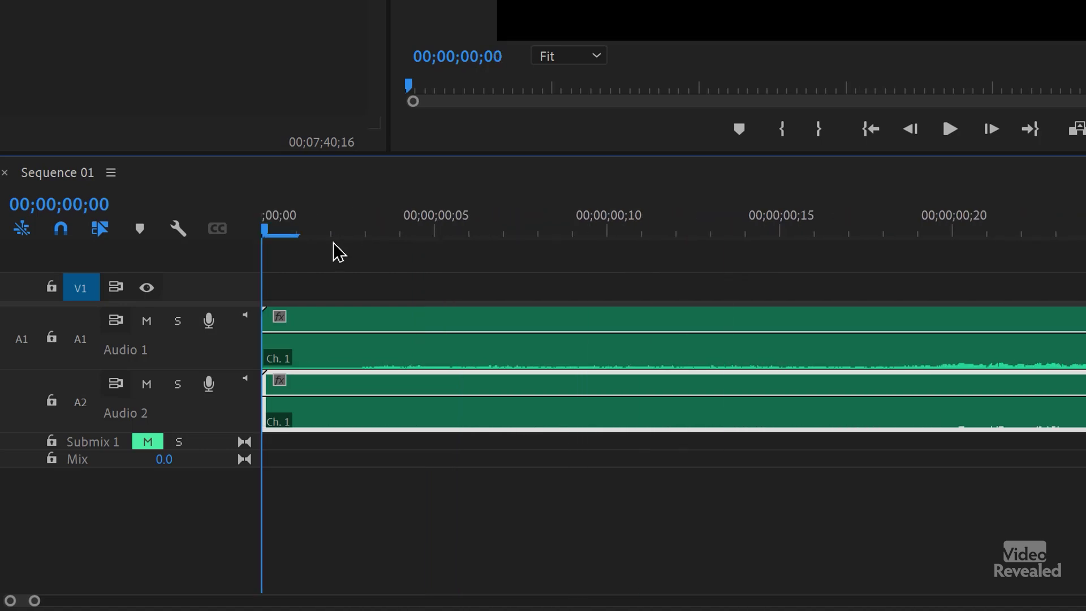
{"action": "left_click_drag", "start_coordinate": [345, 380], "coordinate": [406, 387]}
{"action": "key", "text": "space"}
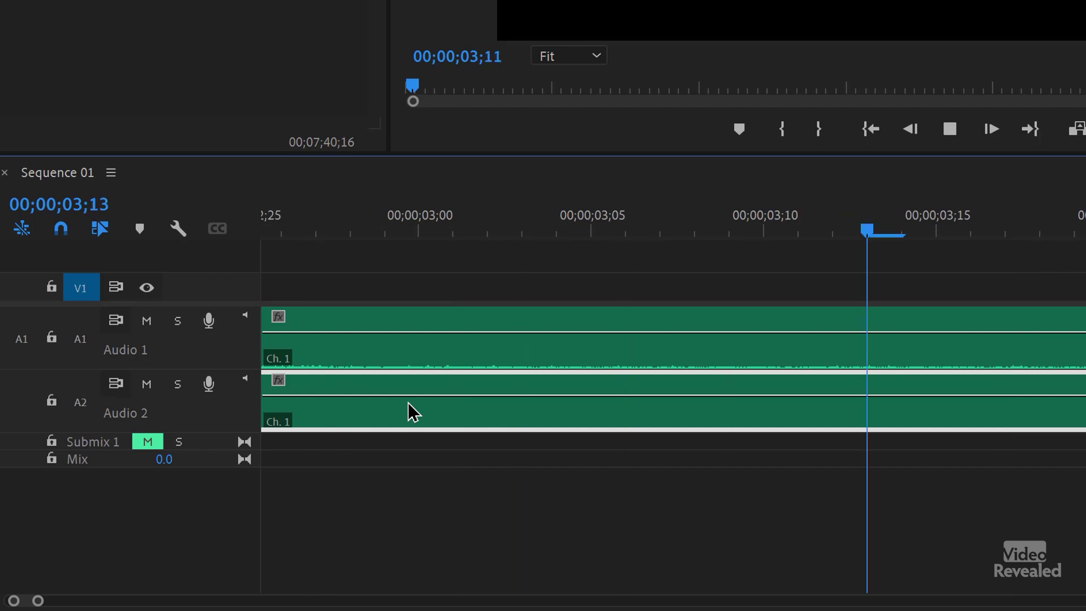
{"action": "key", "text": "minus"}
{"action": "key", "text": "minus"}
{"action": "key", "text": "minus"}
{"action": "key", "text": "minus"}
{"action": "key", "text": "minus"}
{"action": "key", "text": "minus"}
{"action": "key", "text": "minus"}
{"action": "key", "text": "minus"}
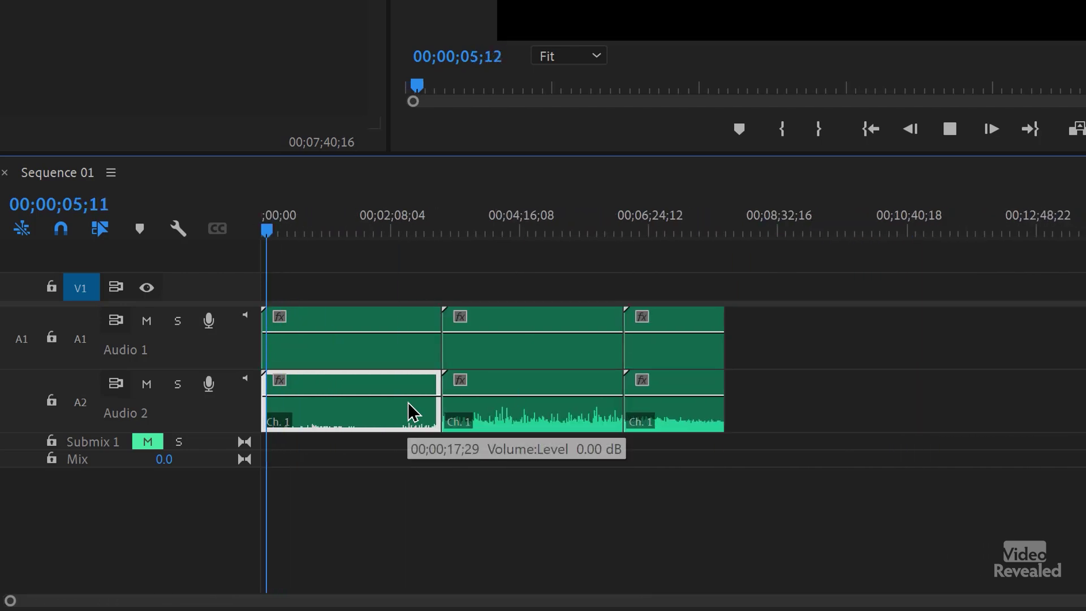
{"action": "key", "text": "equal"}
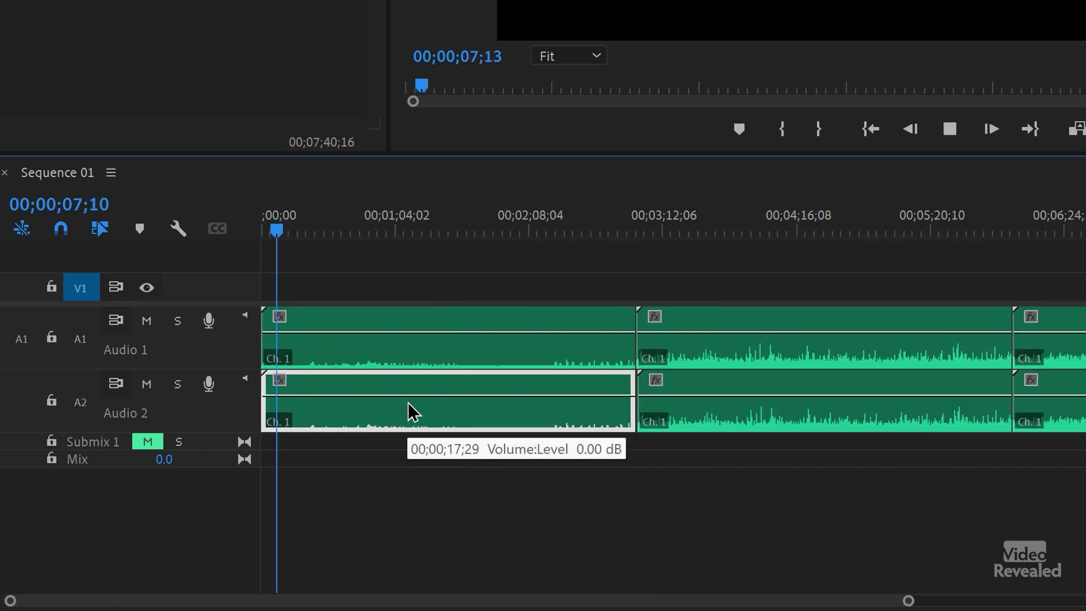
{"action": "left_click", "coordinate": [734, 226]}
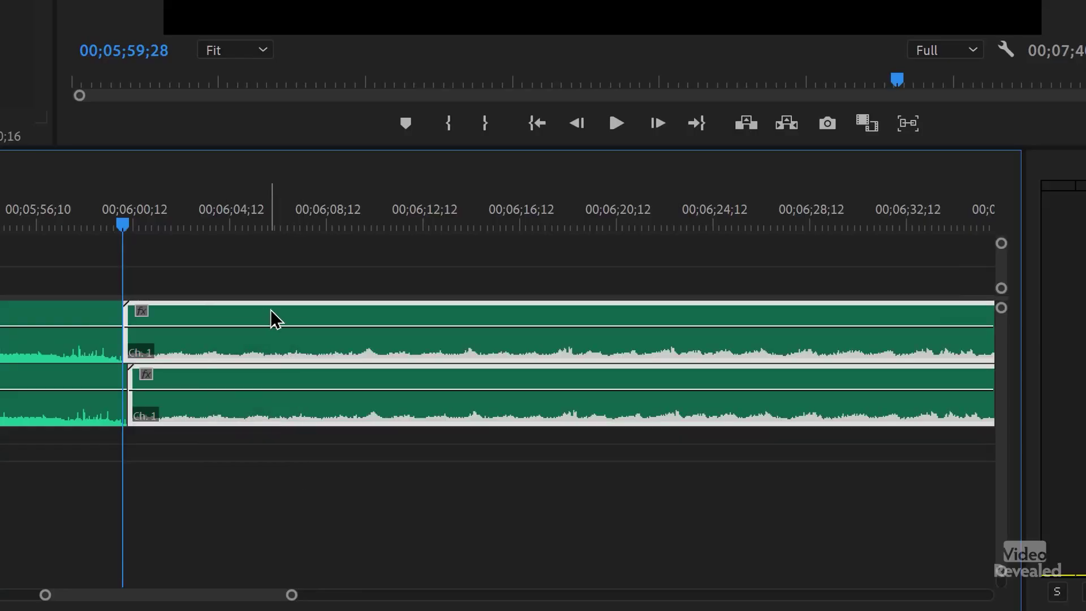
Step: Move both clips later, then drag the Audio 2 clip back 6 frames to align with Audio 1
{"action": "left_click_drag", "start_coordinate": [271, 318], "coordinate": [371, 323]}
{"action": "left_click", "coordinate": [311, 497]}
{"action": "left_click", "coordinate": [269, 386]}
{"action": "left_click_drag", "start_coordinate": [269, 386], "coordinate": [263, 384]}
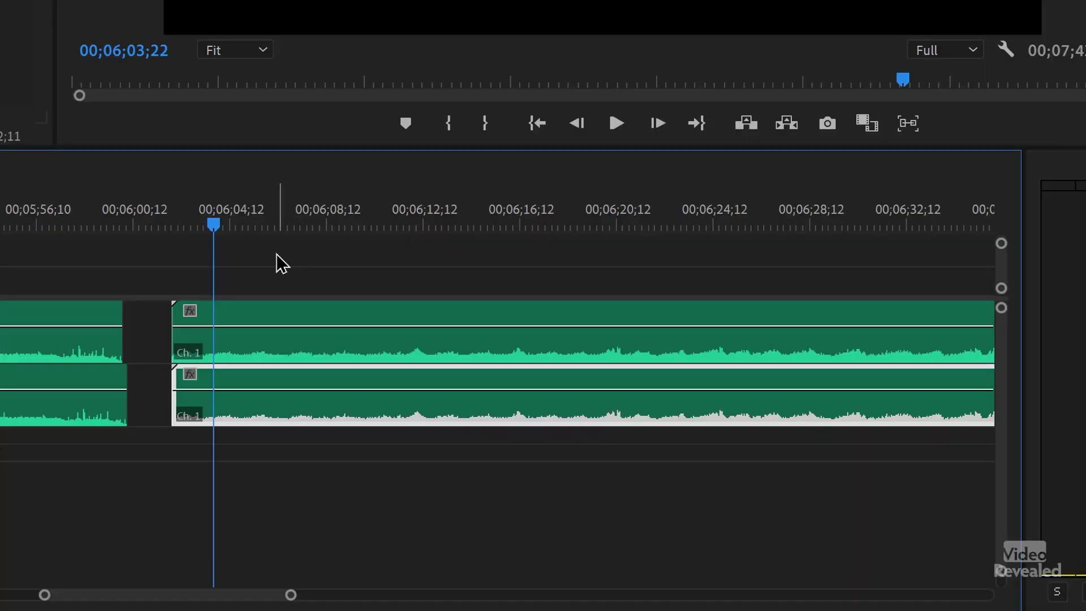
{"action": "key", "text": "equal"}
{"action": "key", "text": "equal"}
{"action": "key", "text": "equal"}
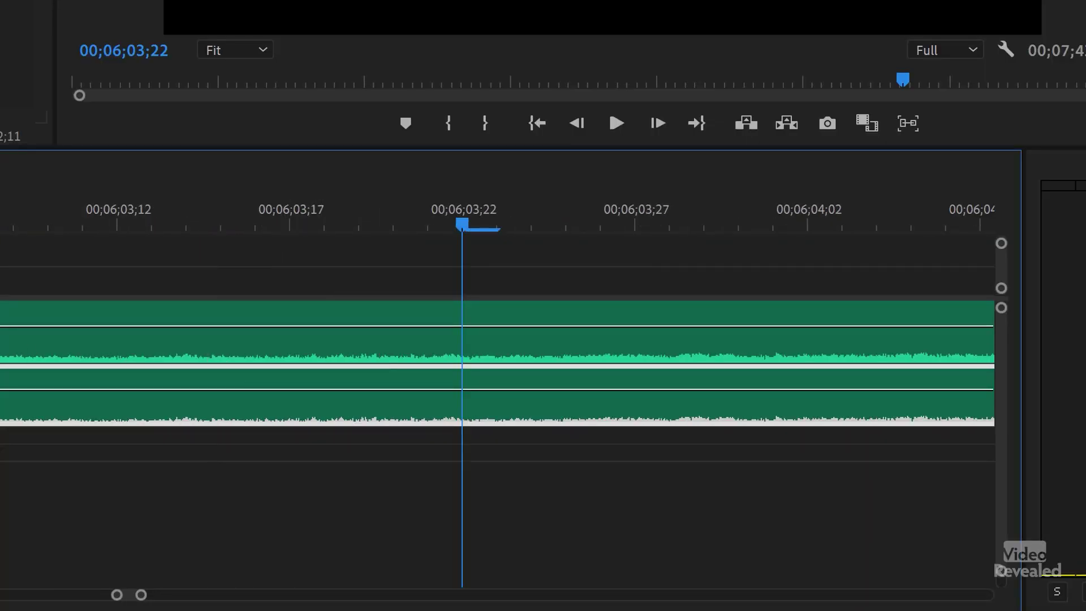
Step: Turn on Show Audio Time Units and zoom to sample level around 00:06:03:33440
{"action": "left_click", "coordinate": [153, 605]}
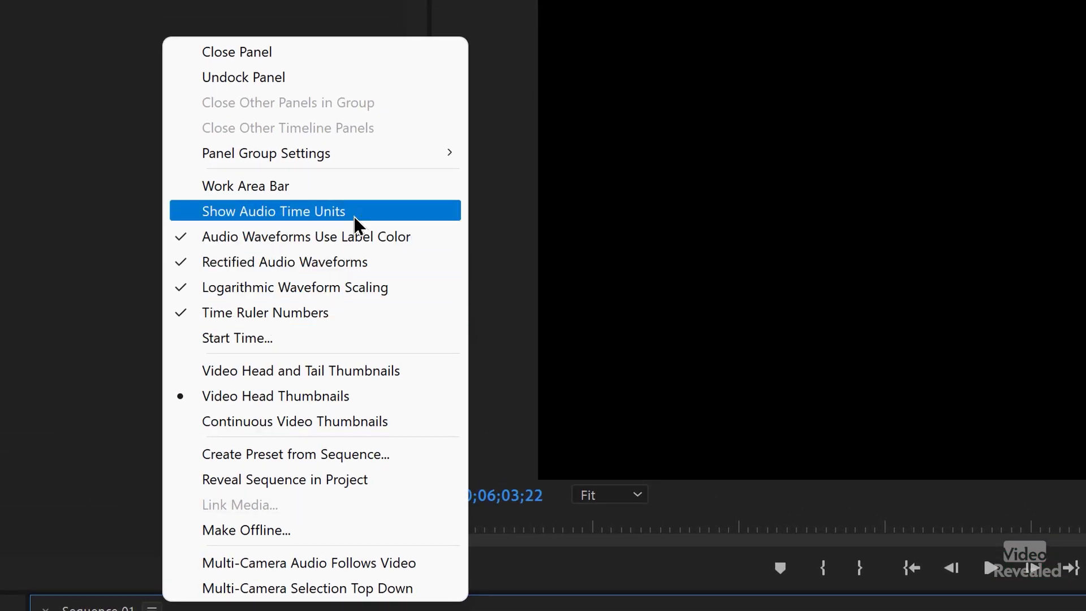
{"action": "left_click", "coordinate": [354, 221]}
{"action": "key", "text": "equal"}
{"action": "key", "text": "equal"}
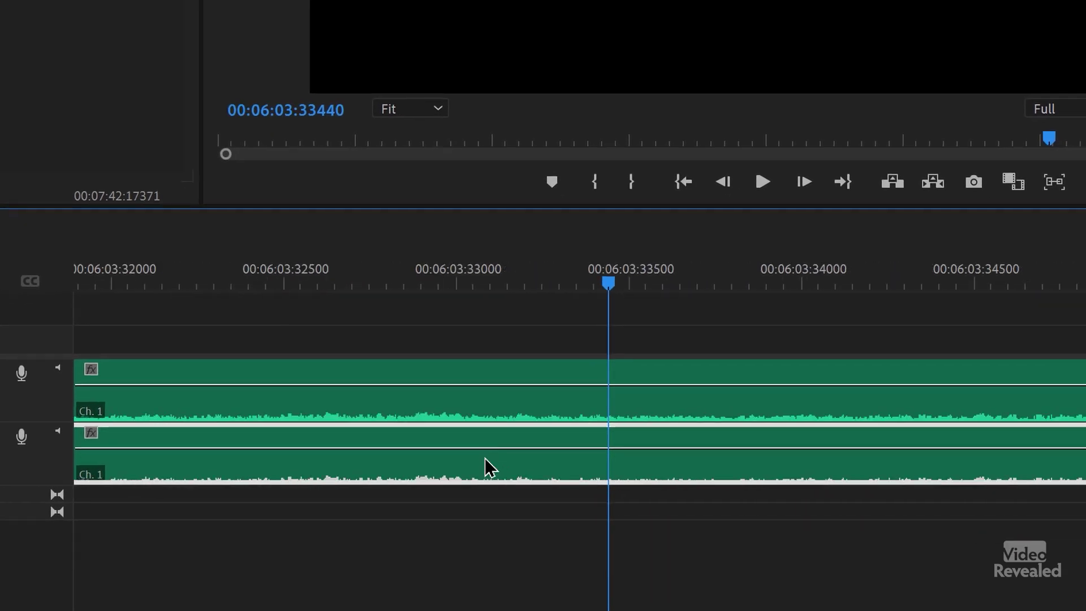
{"action": "key", "text": "equal"}
{"action": "key", "text": "equal"}
{"action": "key", "text": "equal"}
{"action": "key", "text": "equal"}
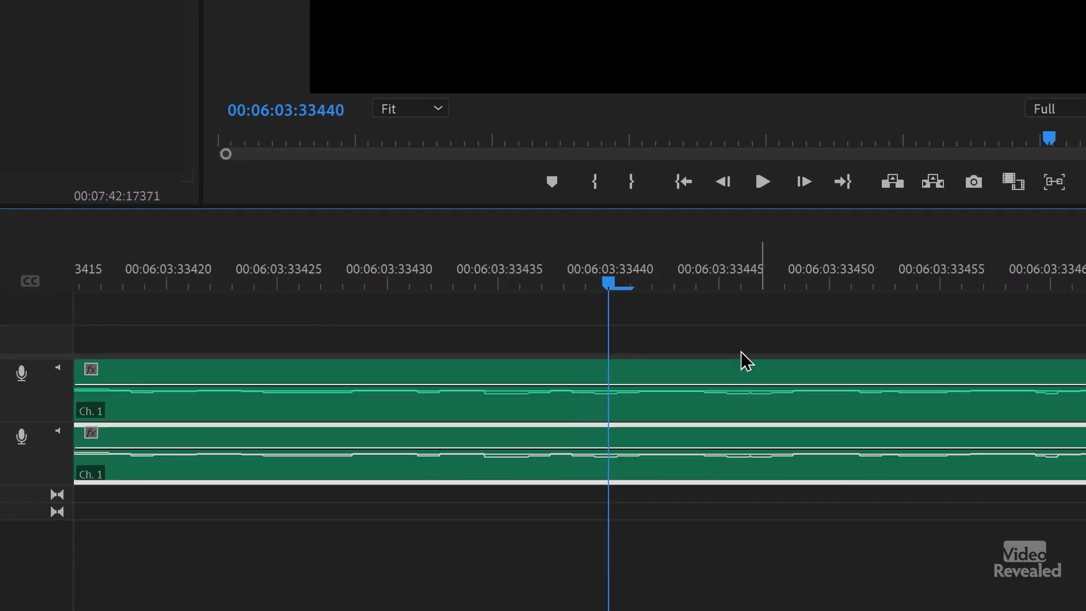
{"action": "key", "text": "equal"}
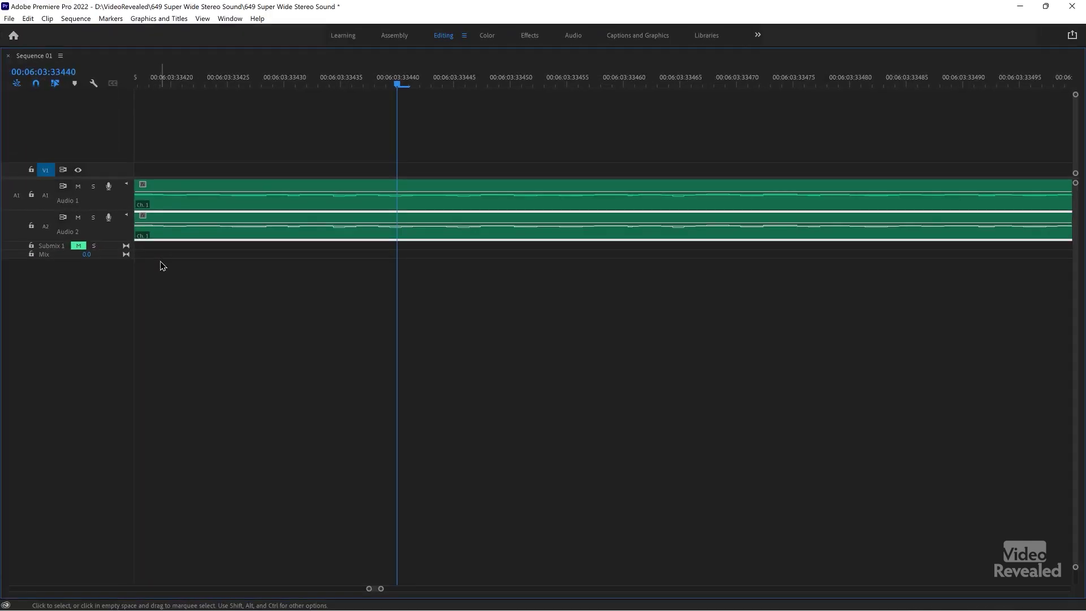
Step: Increase the audio track heights with Alt+= so the waveforms show in detail
{"action": "key", "text": "alt+equal"}
{"action": "key", "text": "alt+equal"}
{"action": "key", "text": "alt+equal"}
{"action": "key", "text": "alt+equal"}
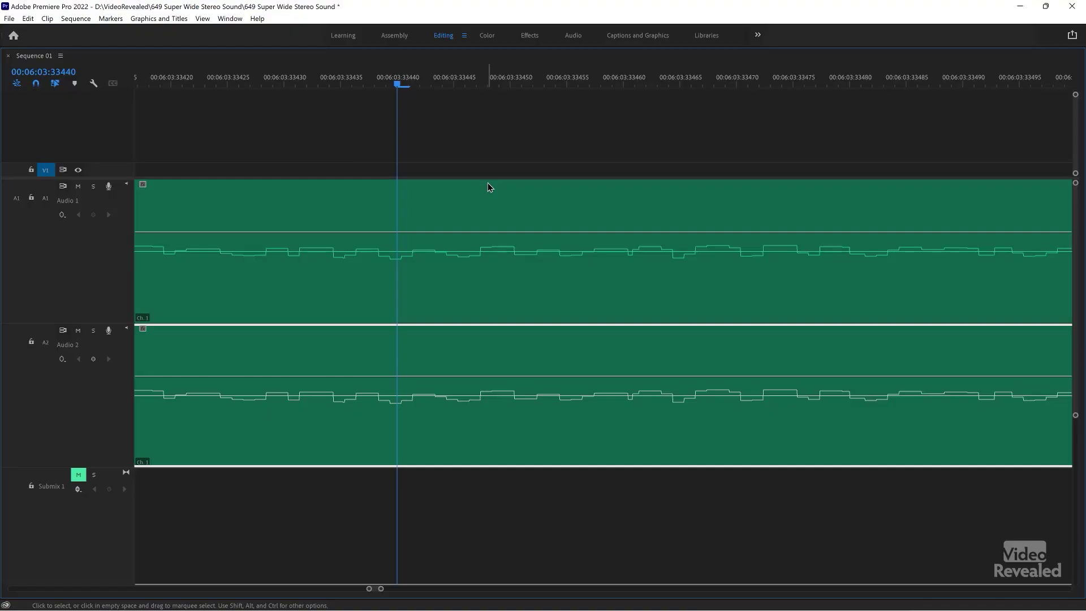
Step: Switch the timeline back to frame timecode and nudge the Audio 2 clip about three frames later
{"action": "left_click", "coordinate": [62, 56]}
{"action": "left_click", "coordinate": [140, 137]}
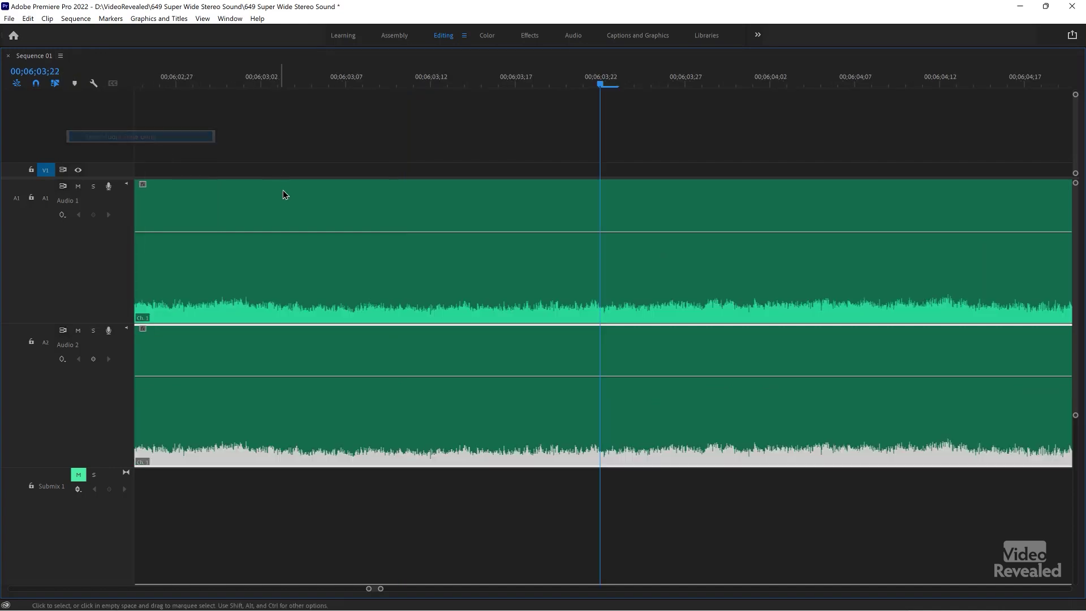
{"action": "key", "text": "minus"}
{"action": "key", "text": "minus"}
{"action": "key", "text": "minus"}
{"action": "key", "text": "minus"}
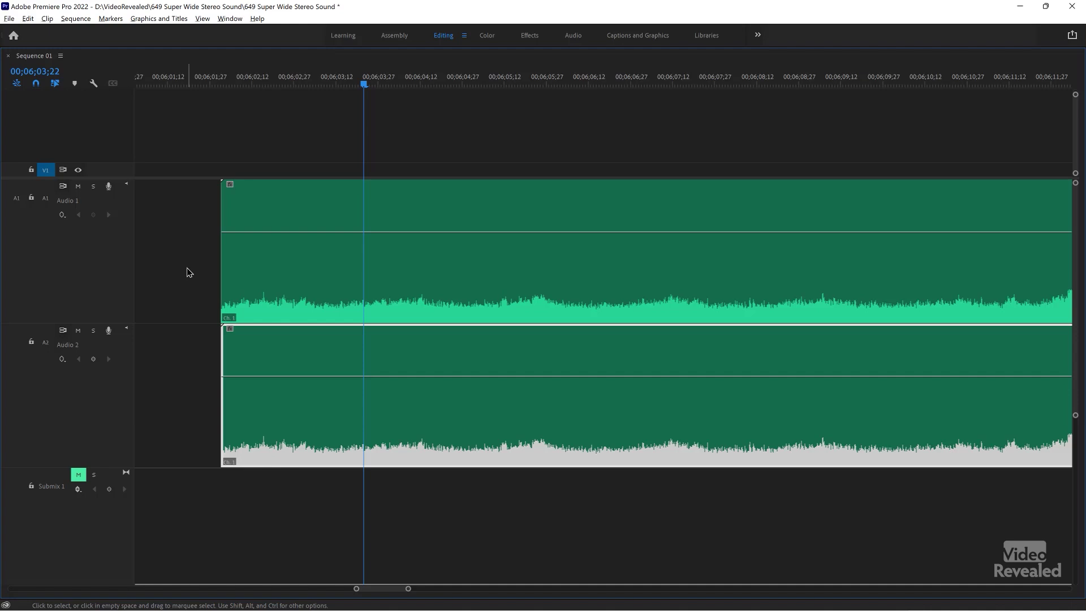
{"action": "key", "text": "alt+Right"}
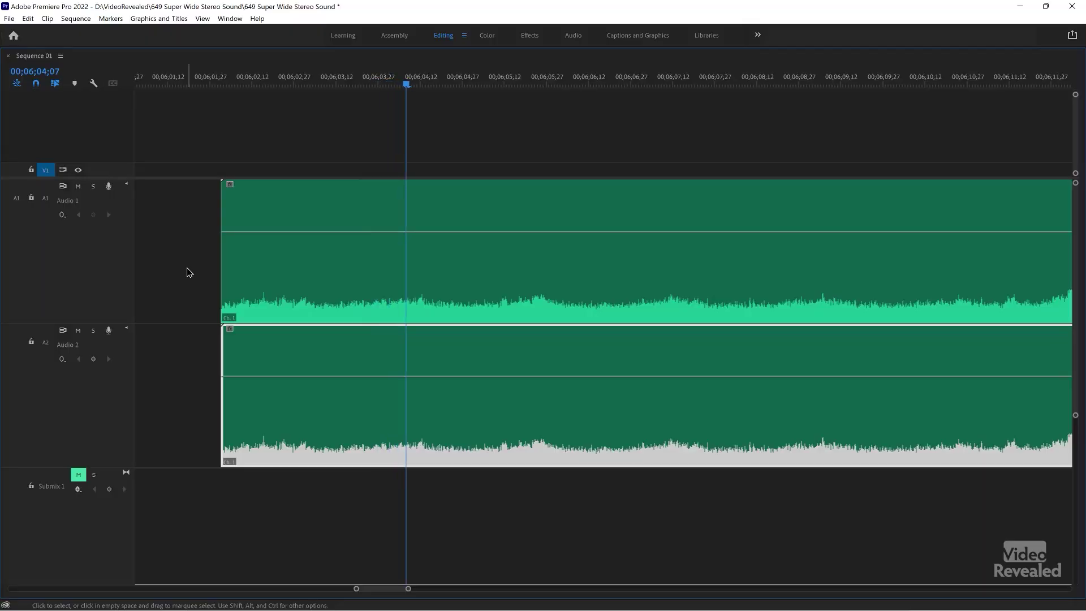
{"action": "key", "text": "alt+Right"}
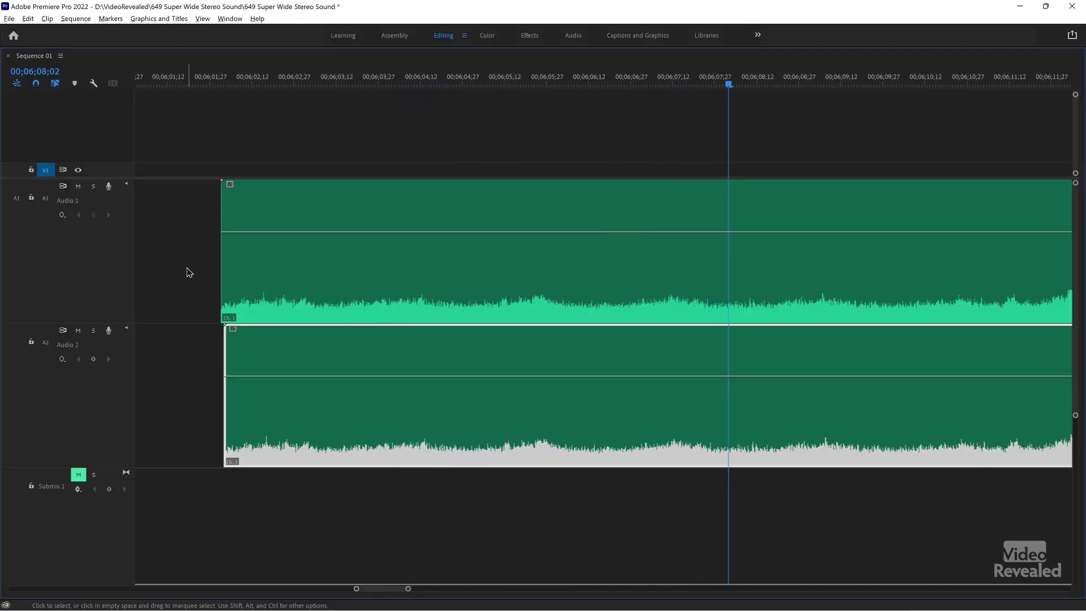
{"action": "key", "text": "alt+Right"}
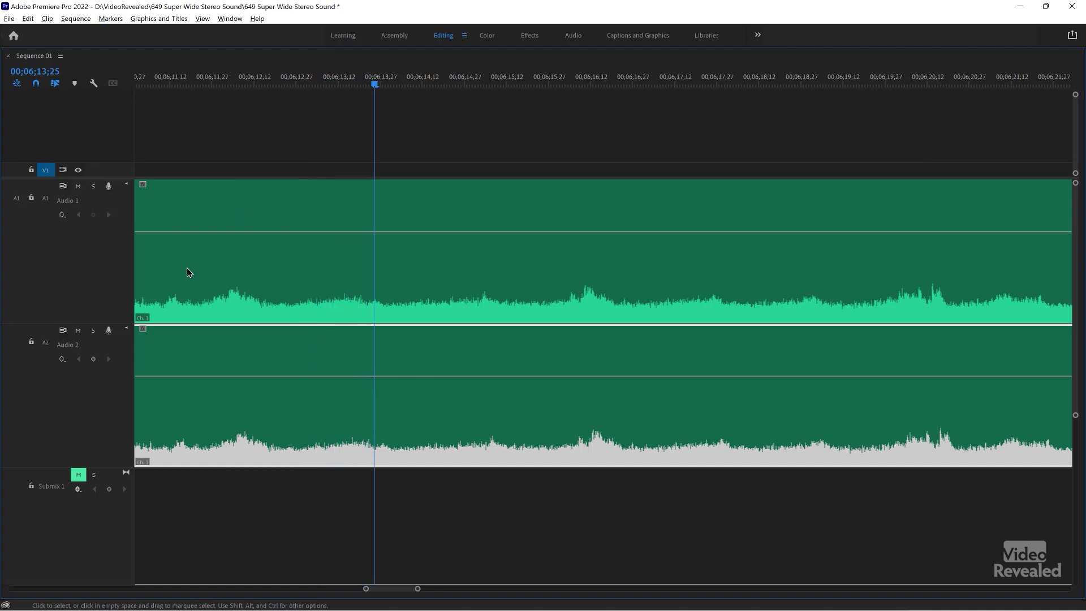
{"action": "key", "text": "alt+Right"}
{"action": "key", "text": "alt+Right"}
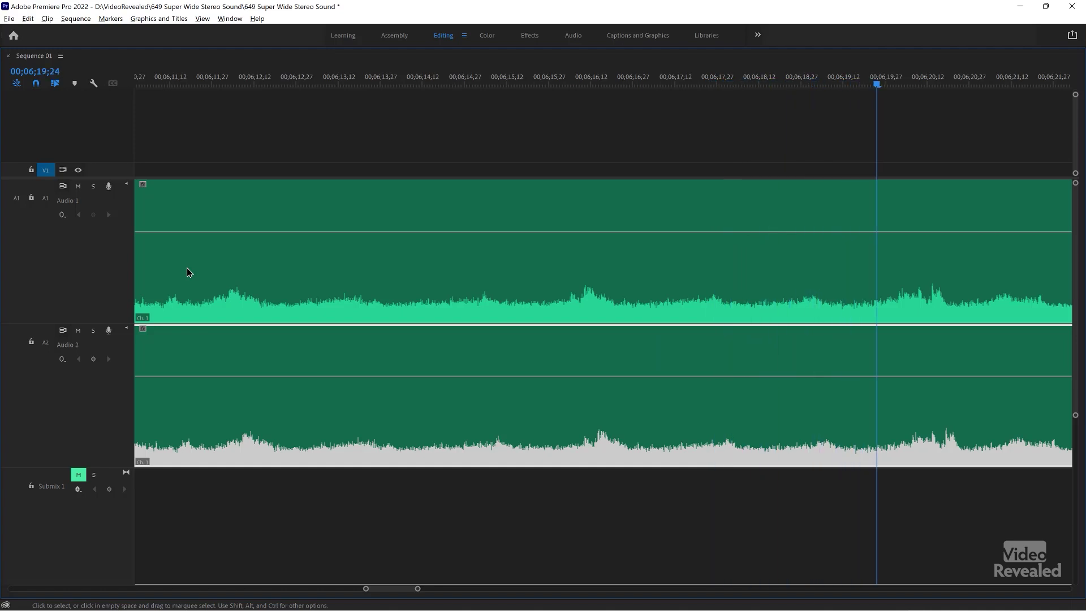
{"action": "key", "text": "alt+Left"}
{"action": "key", "text": "alt+Left"}
{"action": "key", "text": "alt+Left"}
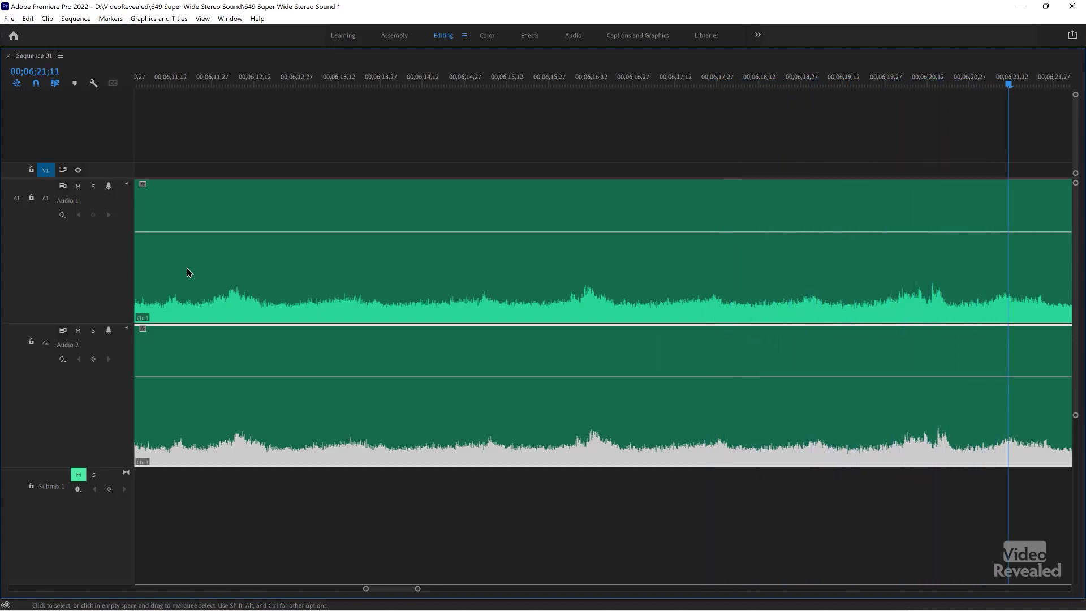
Step: Zoom out to review the sequence, then fine-tune Audio 2's offset with further one-frame nudges
{"action": "key", "text": "minus"}
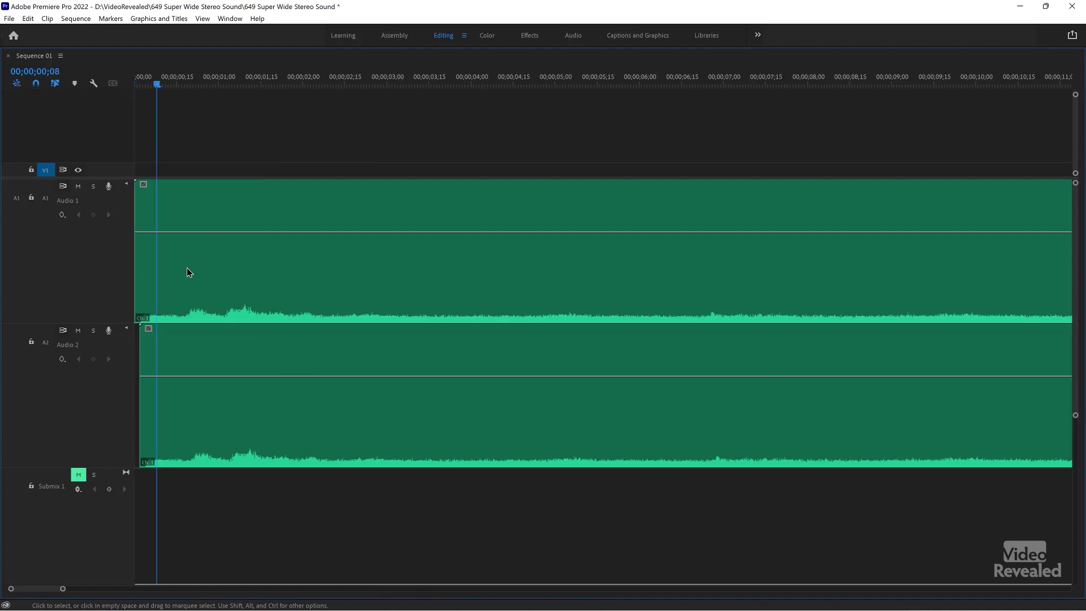
{"action": "key", "text": "backslash"}
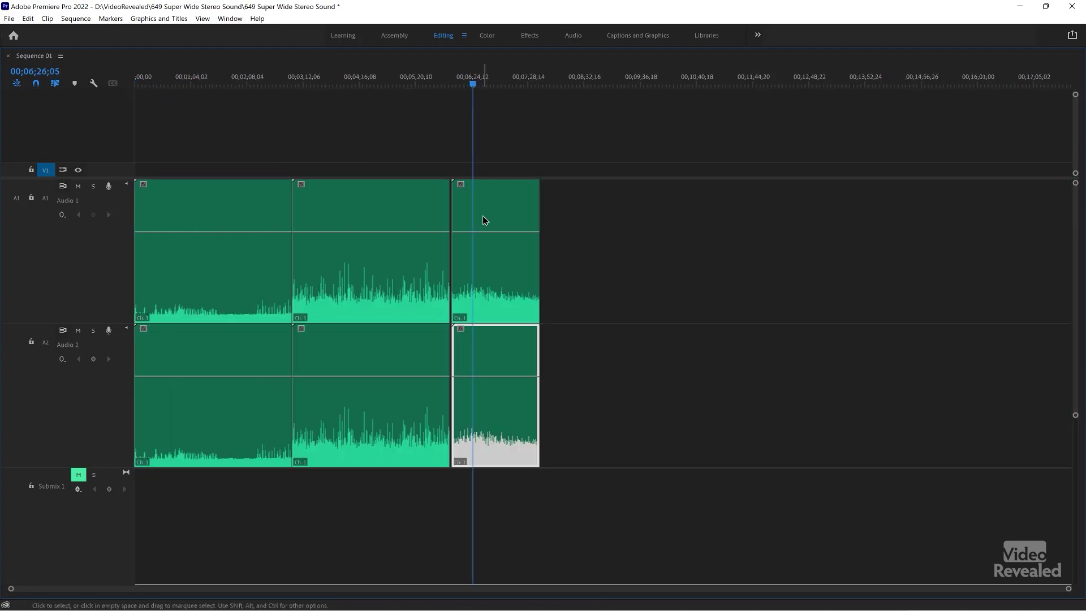
{"action": "key", "text": "equal"}
{"action": "key", "text": "equal"}
{"action": "key", "text": "equal"}
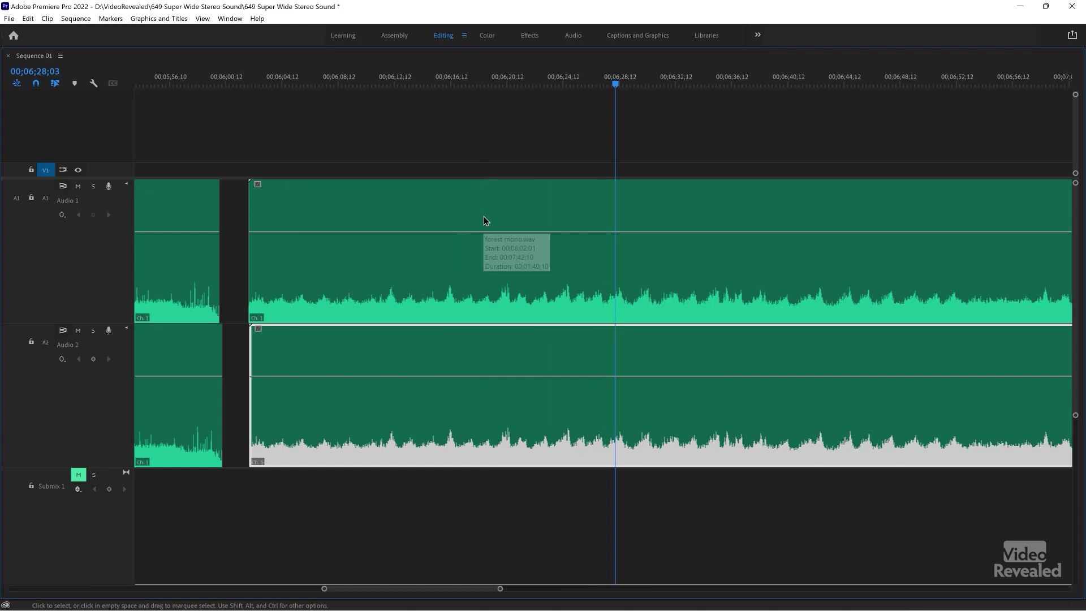
{"action": "key", "text": "alt+Right"}
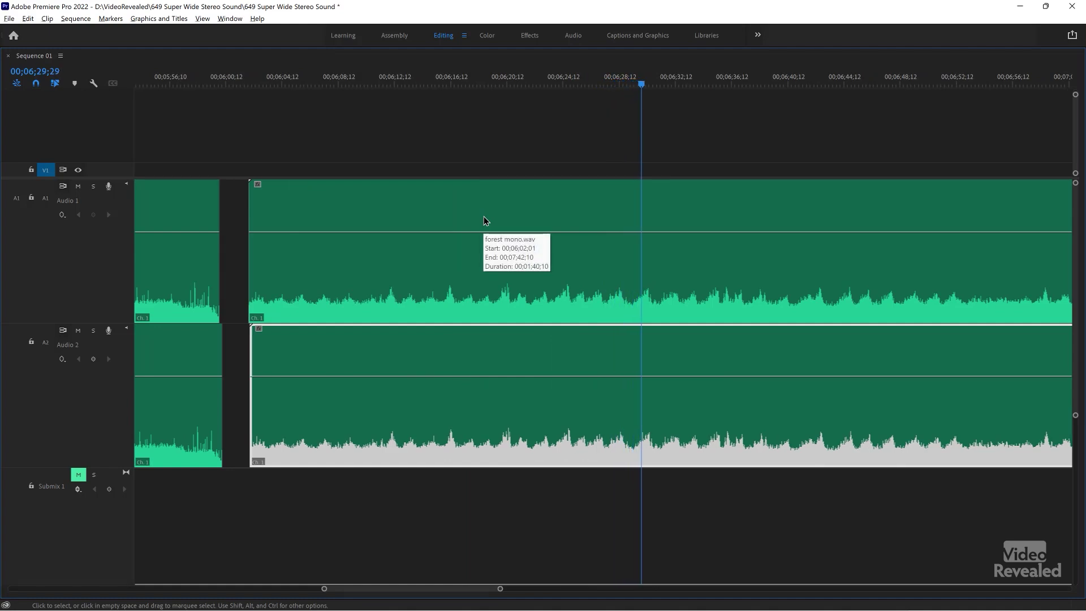
{"action": "key", "text": "alt+Right"}
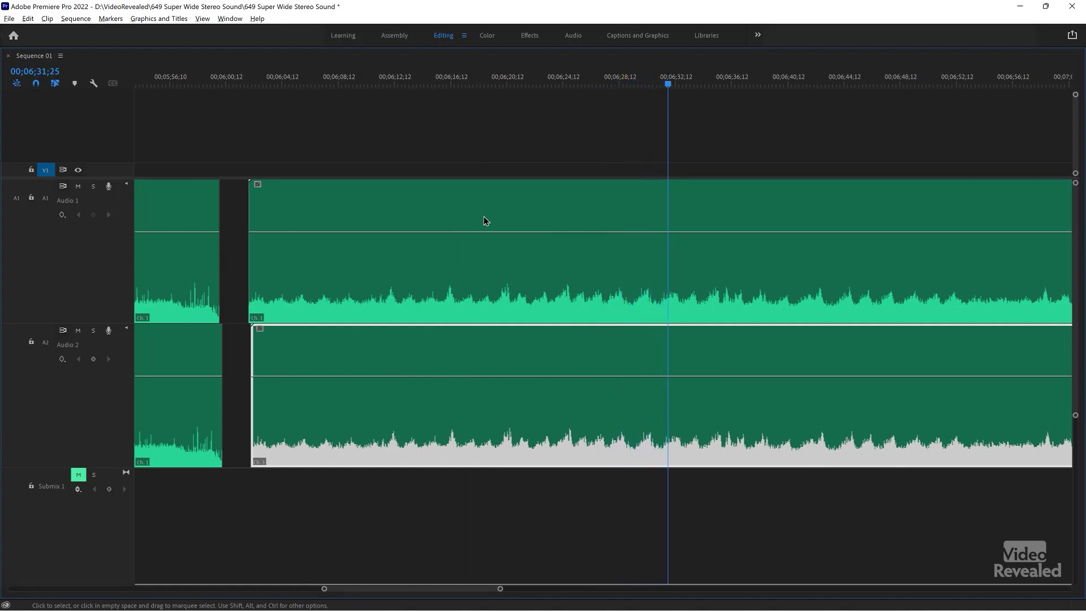
{"action": "key", "text": "alt+Right"}
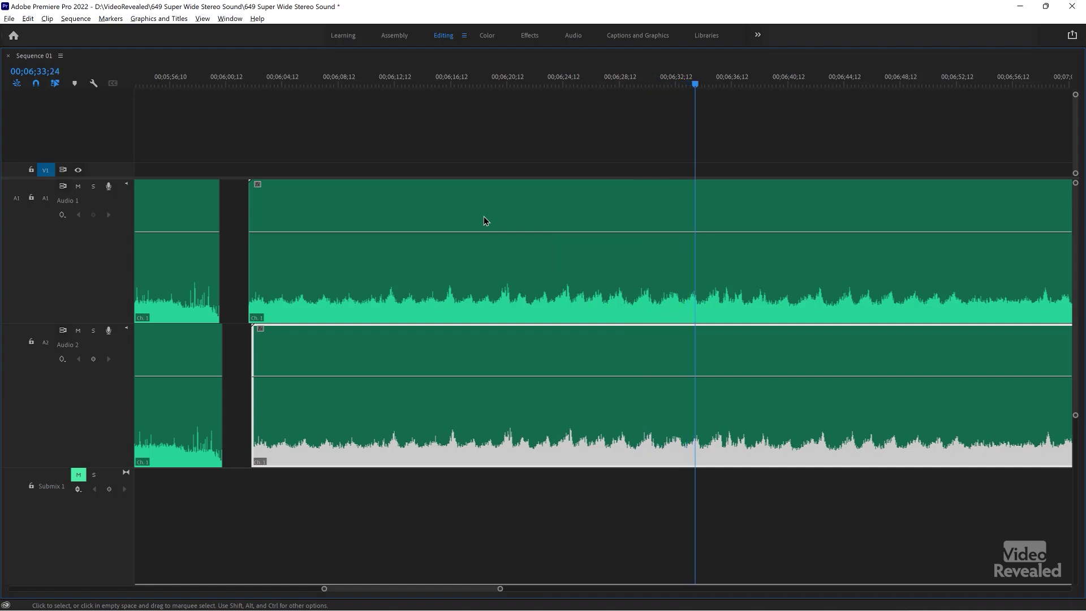
{"action": "key", "text": "alt+Right"}
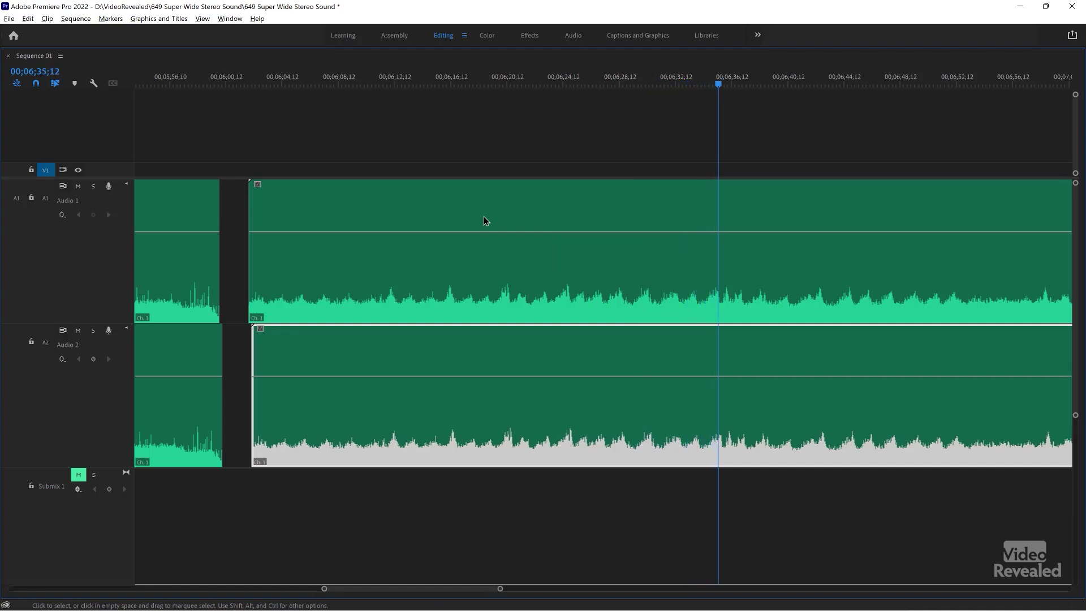
{"action": "key", "text": "alt+Left"}
{"action": "key", "text": "alt+Left"}
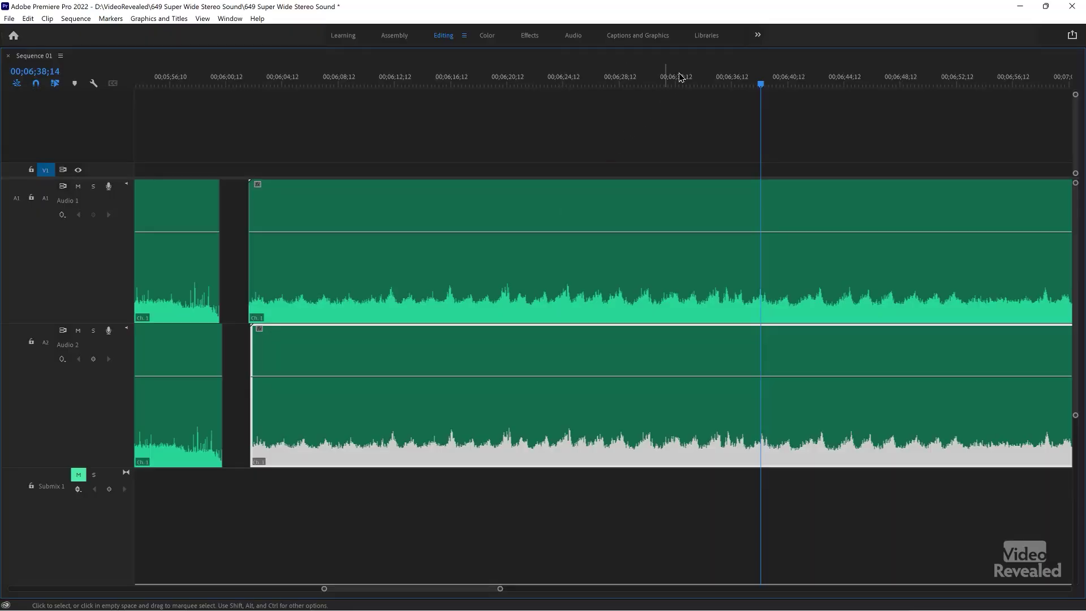
{"action": "left_click", "coordinate": [678, 80]}
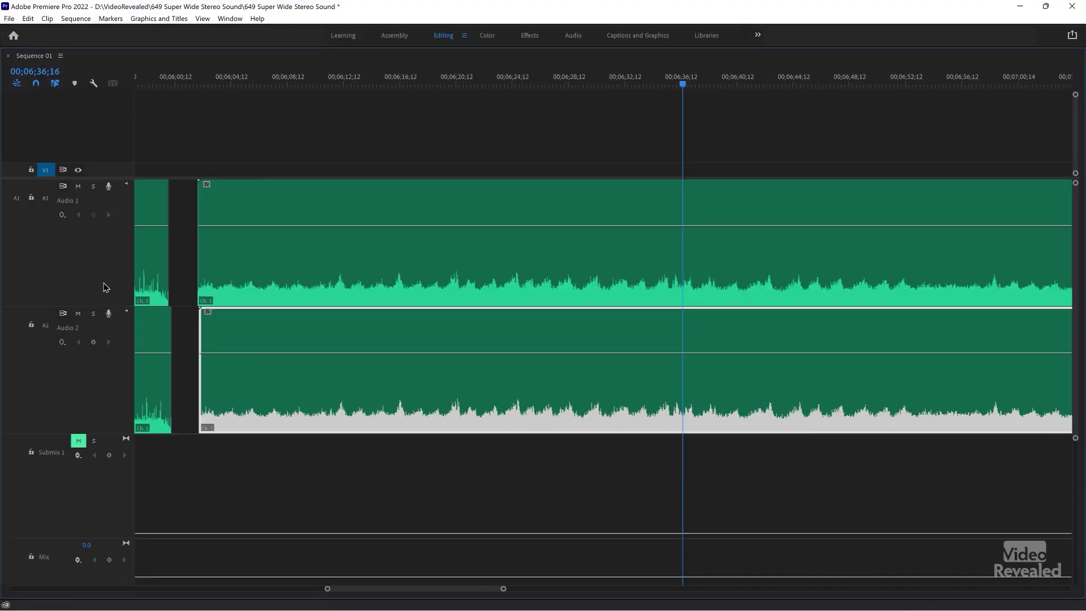
{"action": "scroll", "coordinate": [104, 283], "scroll_direction": "down", "scroll_amount": 6}
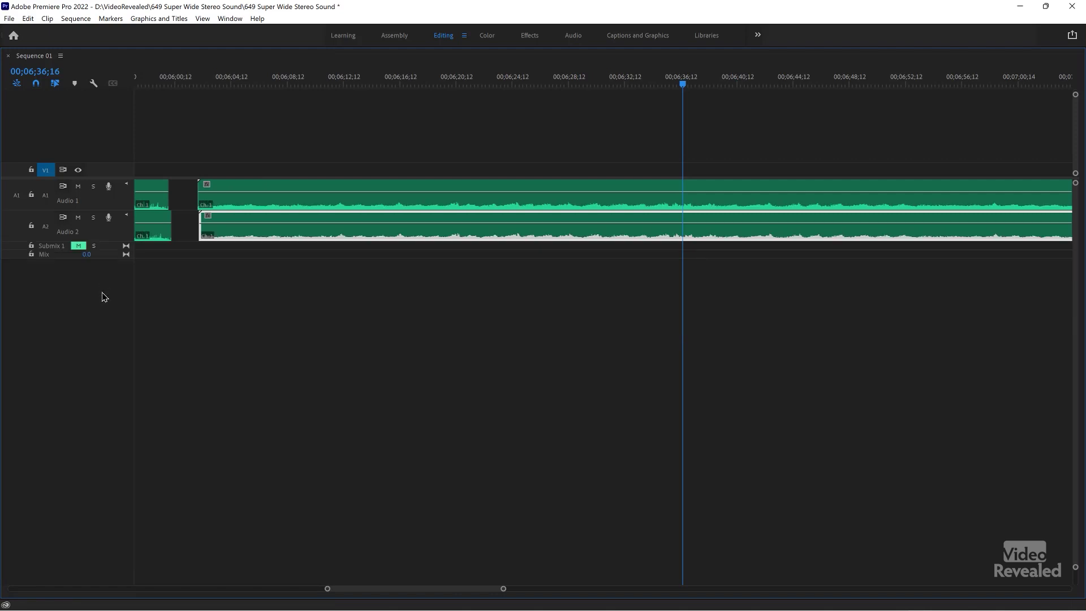
Step: Restore the full workspace and expand the Audio Track Mixer's sends, listing Audio 1's Submix 1 routing
{"action": "key", "text": "grave"}
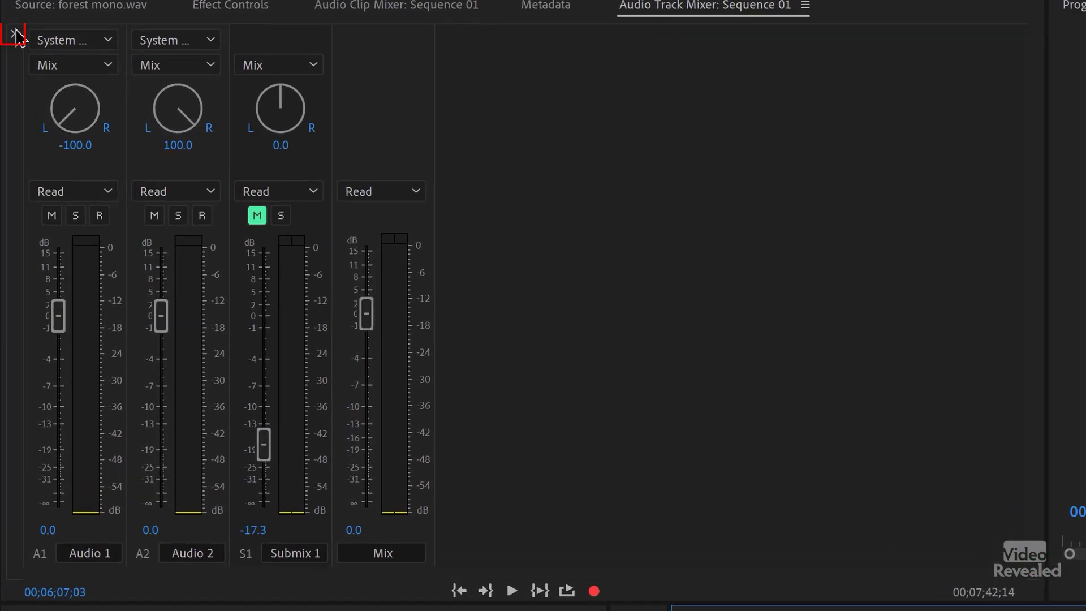
{"action": "left_click", "coordinate": [13, 37]}
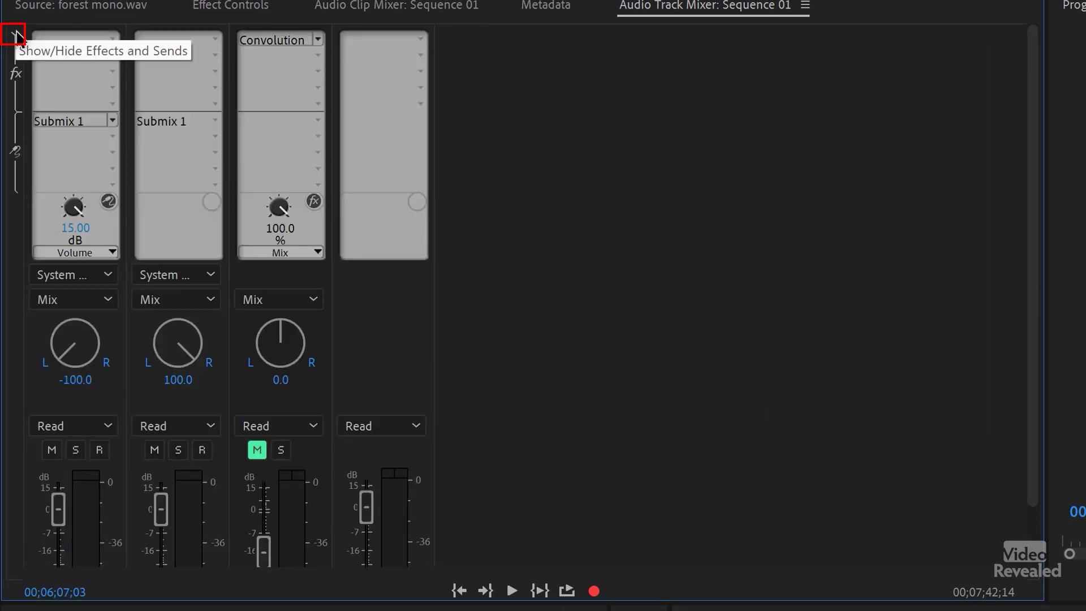
{"action": "left_click", "coordinate": [16, 38]}
{"action": "left_click", "coordinate": [416, 7]}
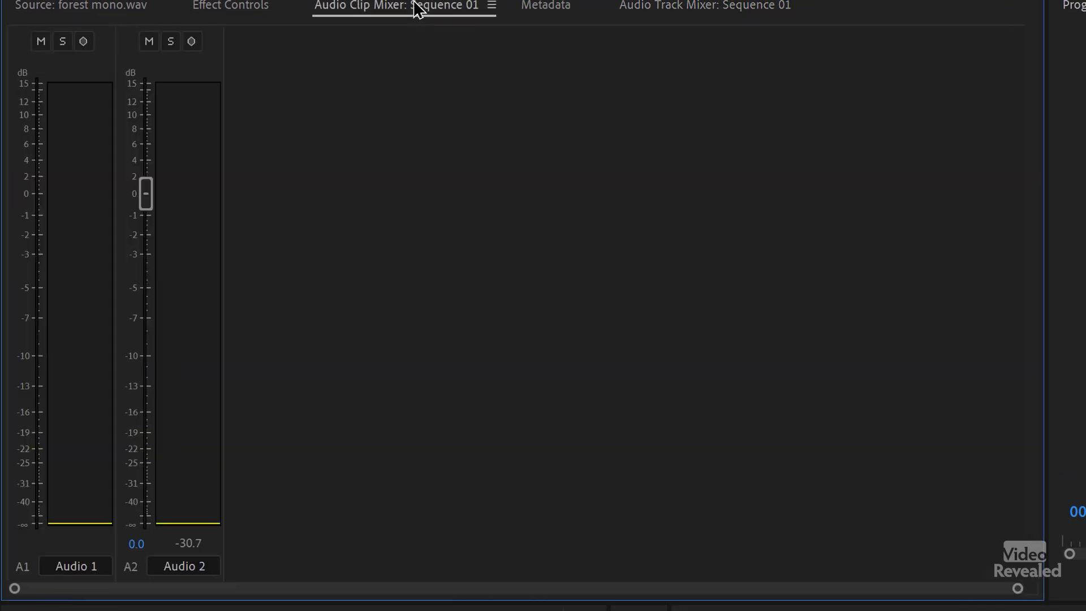
{"action": "left_click", "coordinate": [685, 8]}
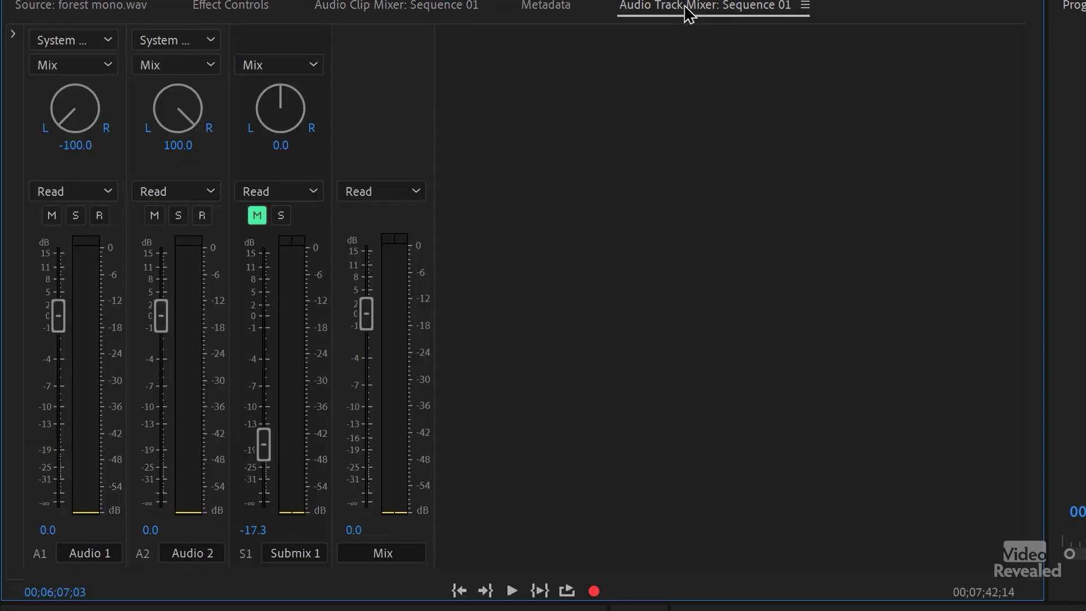
{"action": "left_click", "coordinate": [16, 37]}
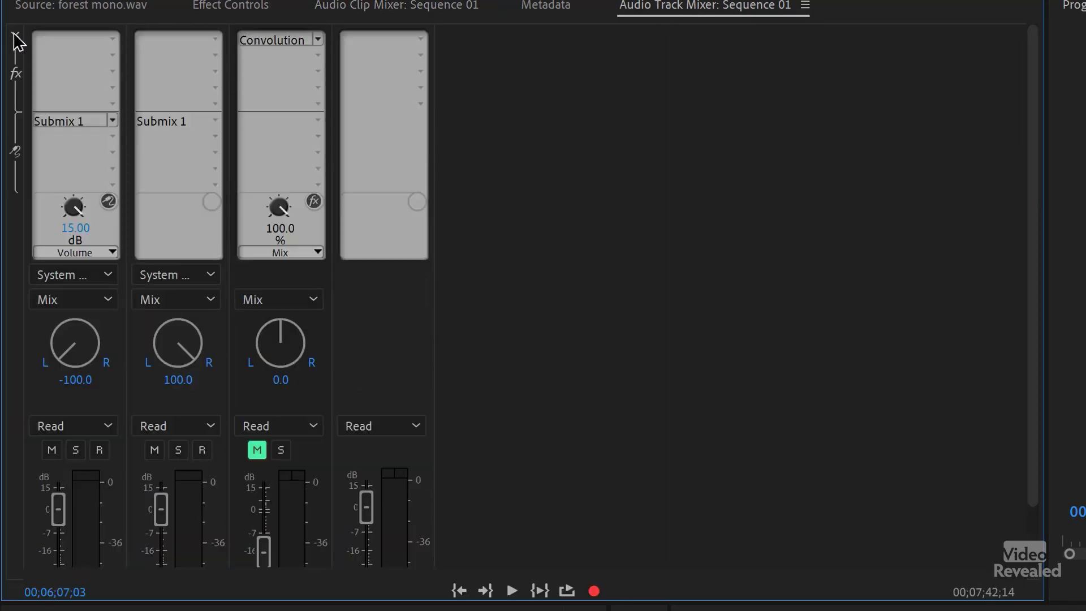
{"action": "left_click", "coordinate": [113, 120]}
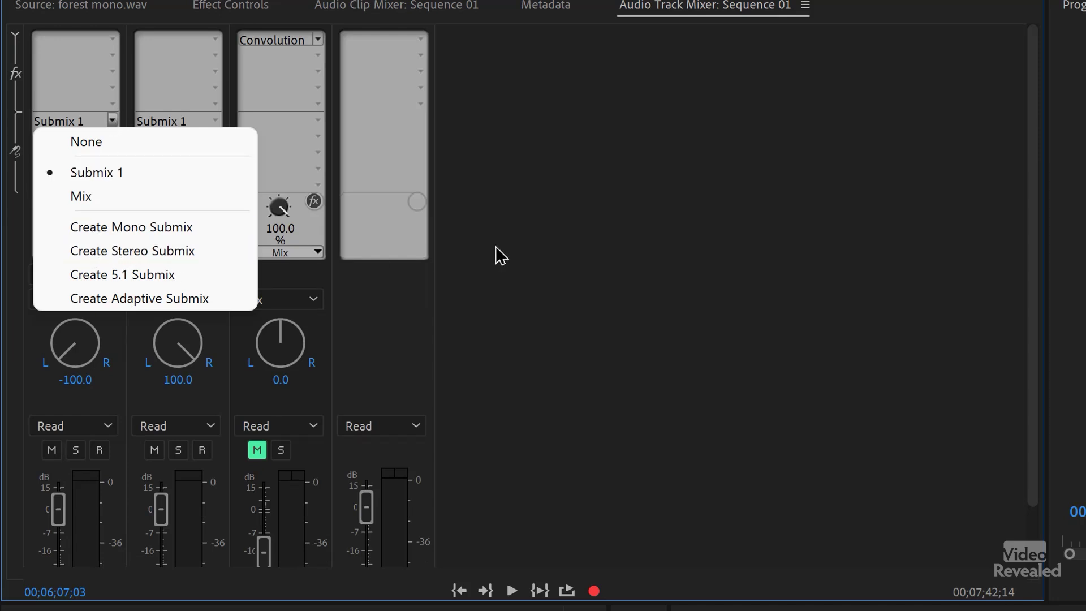
Step: Adjust Audio 2's send level to Submix 1 in the Audio Track Mixer
{"action": "left_click", "coordinate": [559, 252]}
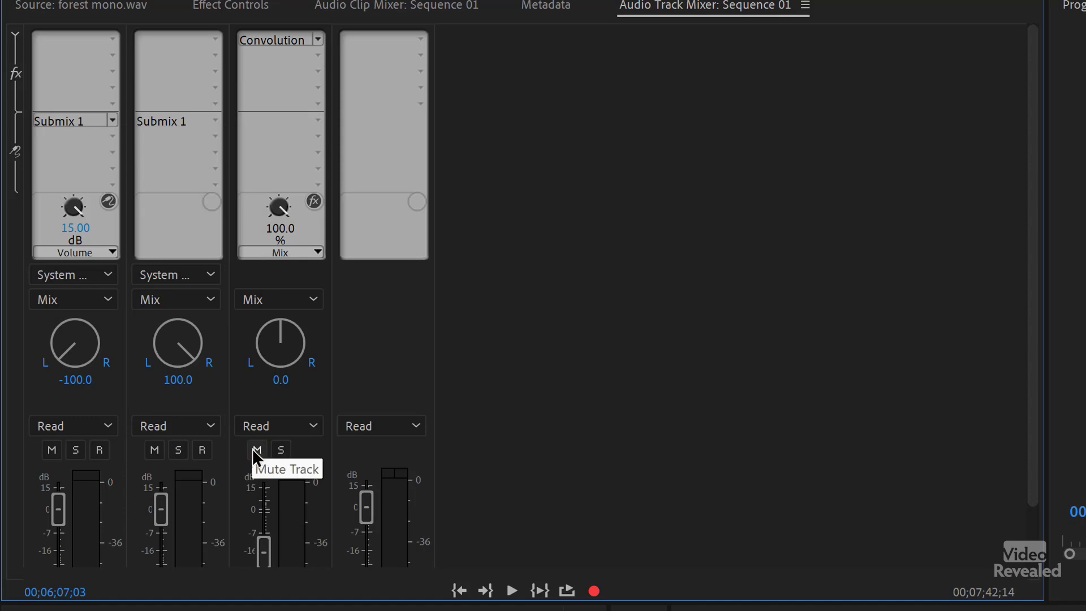
{"action": "left_click", "coordinate": [179, 121]}
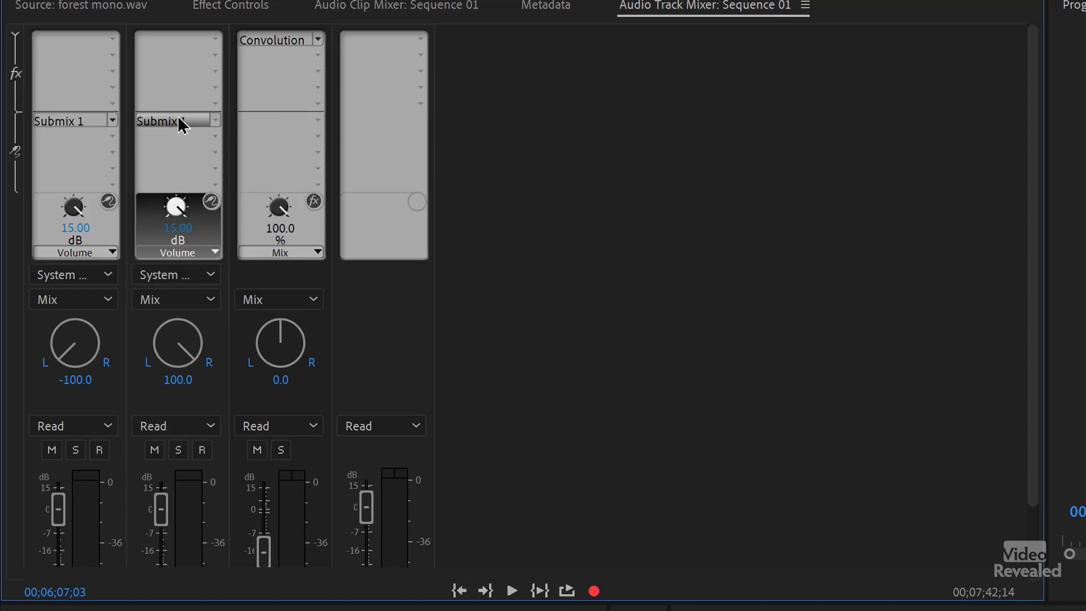
{"action": "left_click_drag", "start_coordinate": [181, 216], "coordinate": [152, 208]}
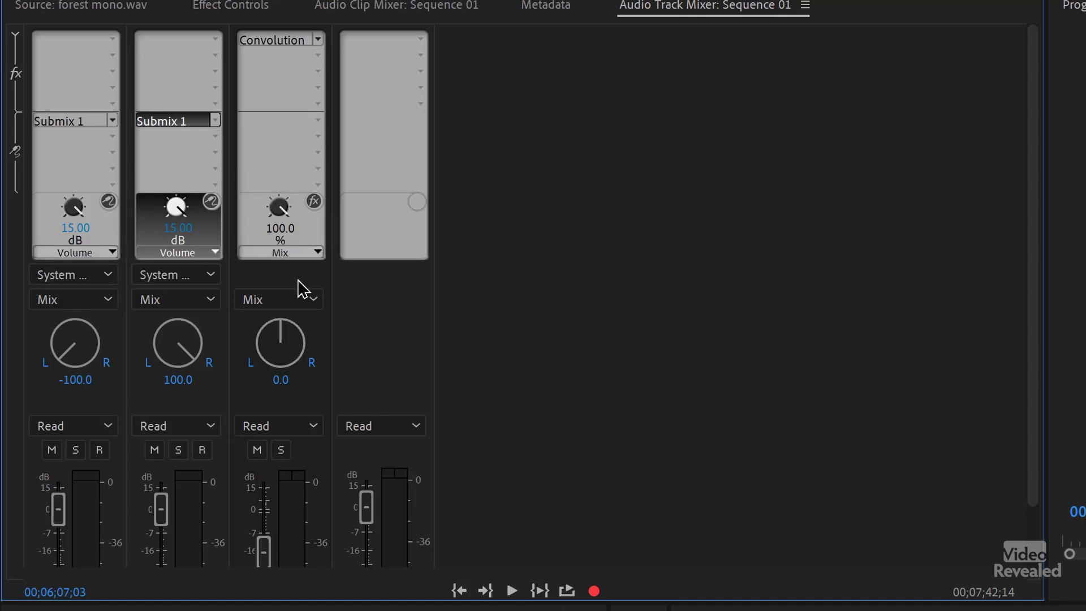
Step: Open Submix 1's Convolution Reverb settings: Mix 100%, Room Size 100%, Width 300%, Gain -3 dB
{"action": "left_click", "coordinate": [317, 40]}
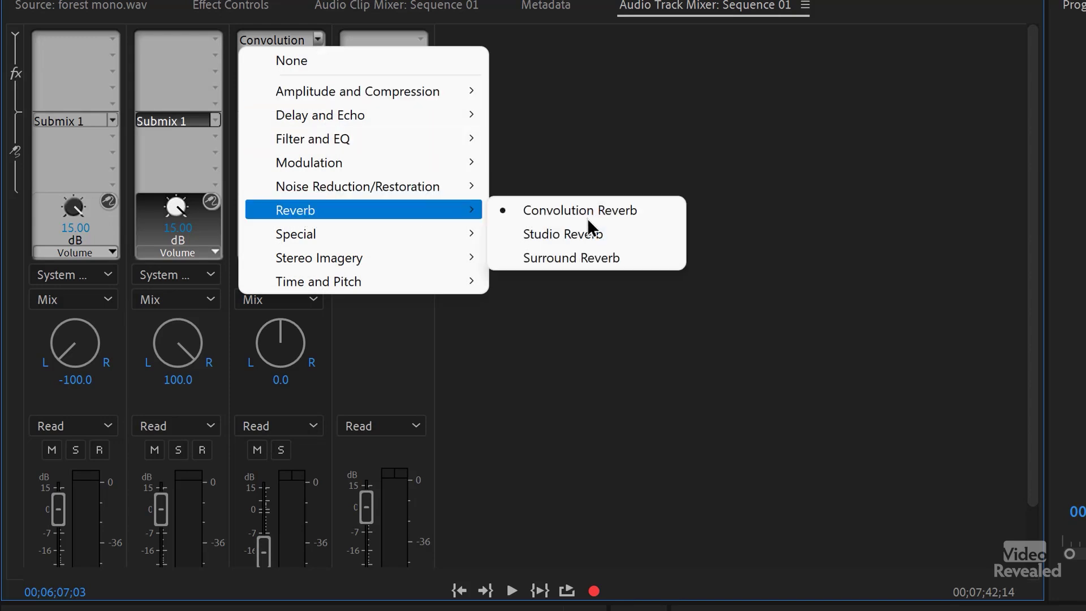
{"action": "left_click", "coordinate": [290, 40]}
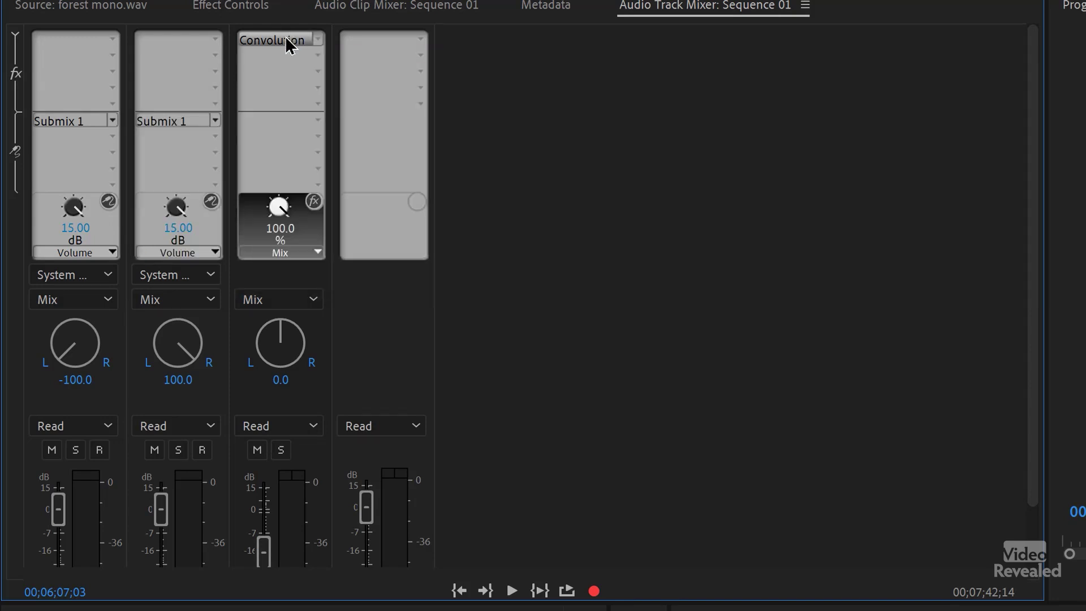
{"action": "double_click", "coordinate": [288, 43]}
{"action": "left_click_drag", "start_coordinate": [1020, 320], "coordinate": [726, 87]}
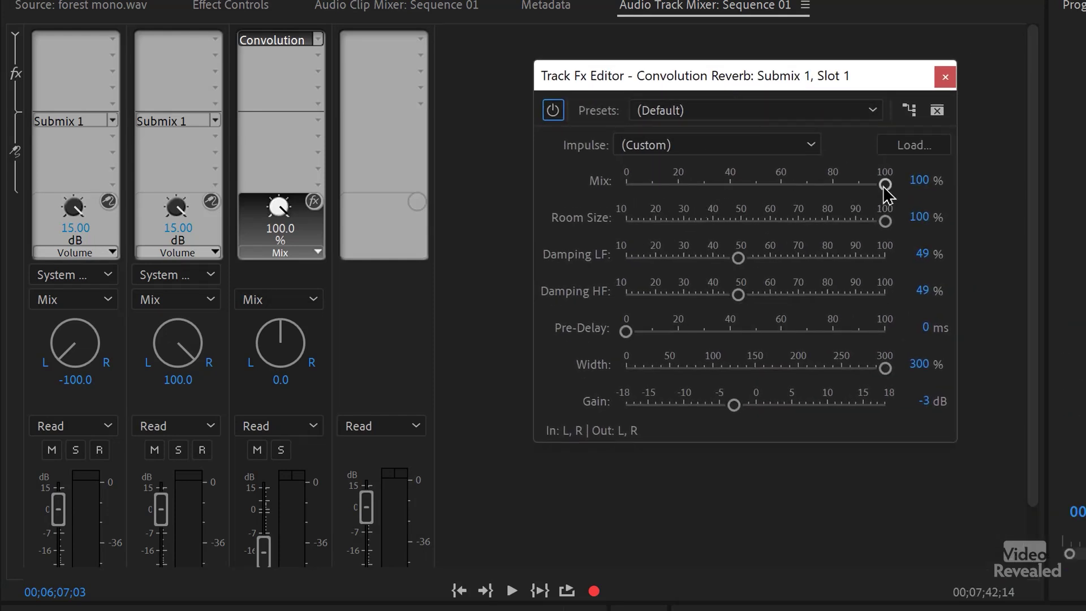